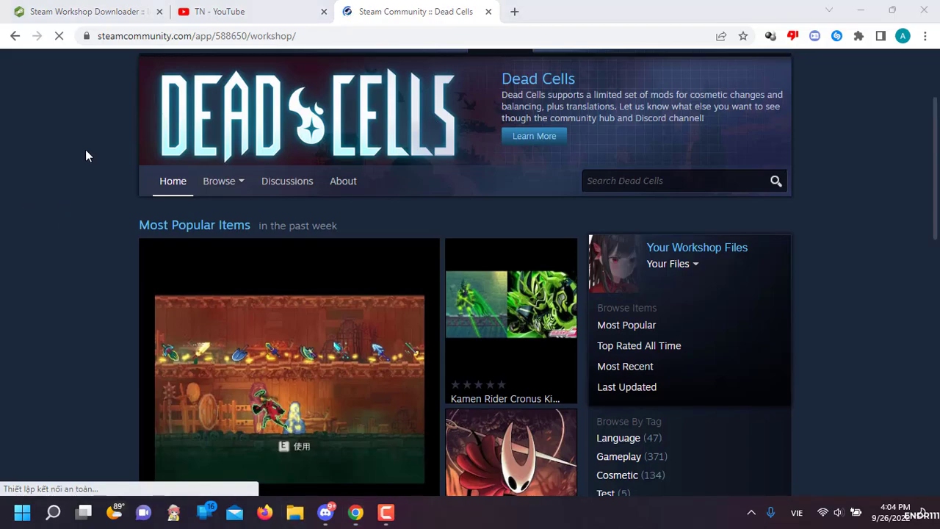
Step: In a new File Explorer window, open Downloads\Dead.Cells.v30.4.Incl.ALL.DLC
key(super+e)
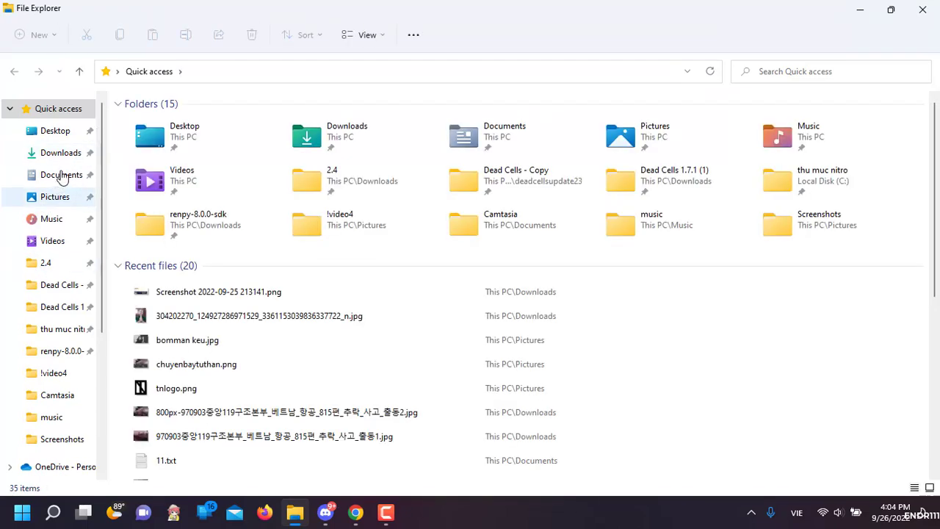
click(62, 154)
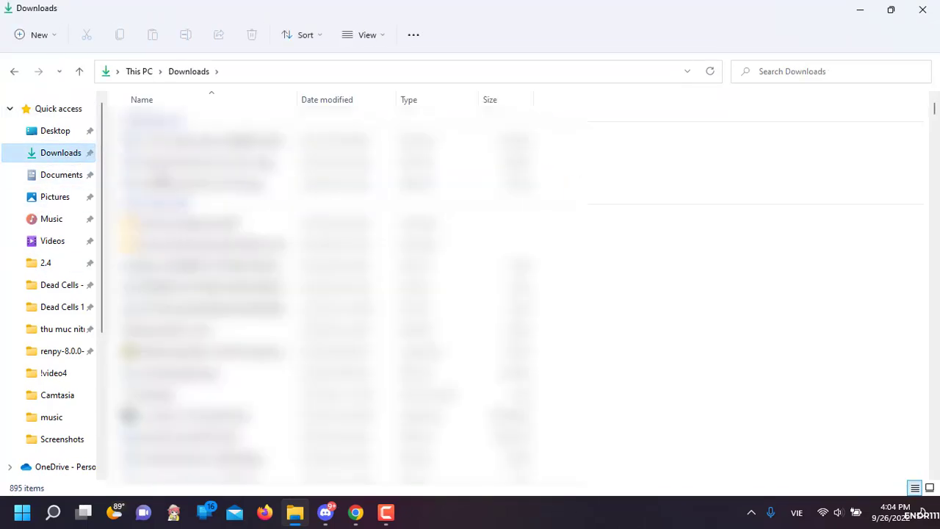
scroll(294, 286, down, 15)
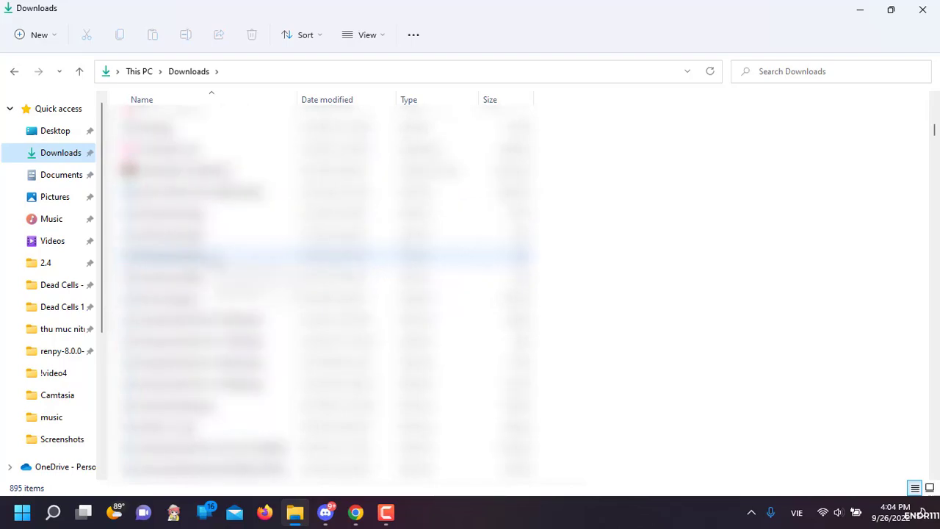
double_click(208, 173)
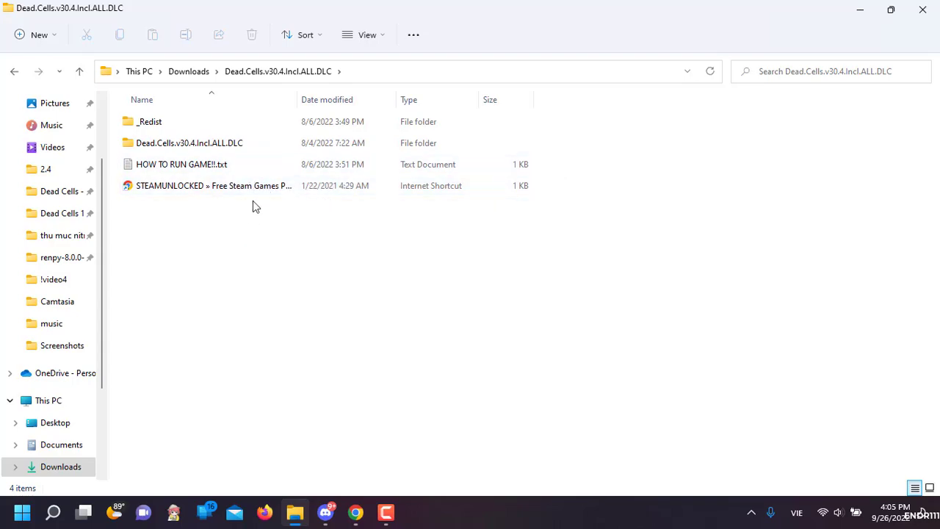
Step: Open the nested Dead.Cells.v30.4.Incl.ALL.DLC game folder and start deadcells.exe
click(198, 150)
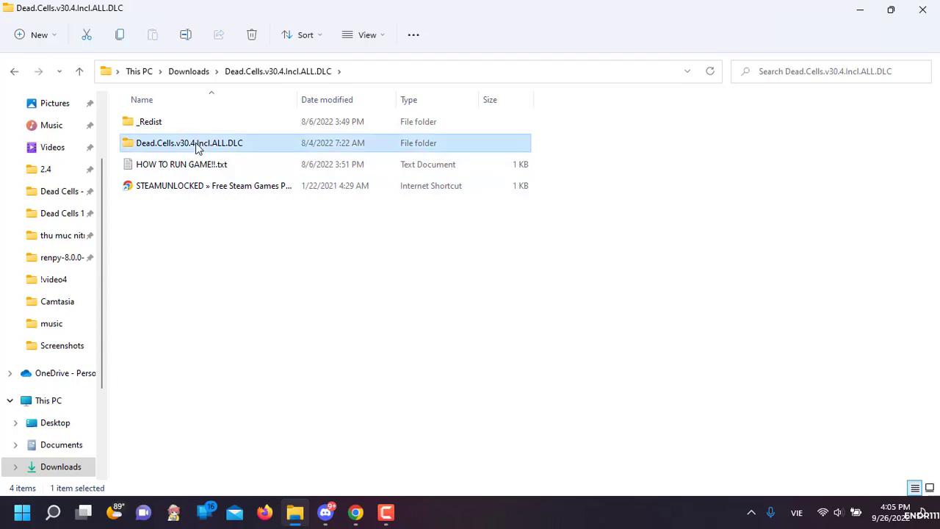
double_click(197, 146)
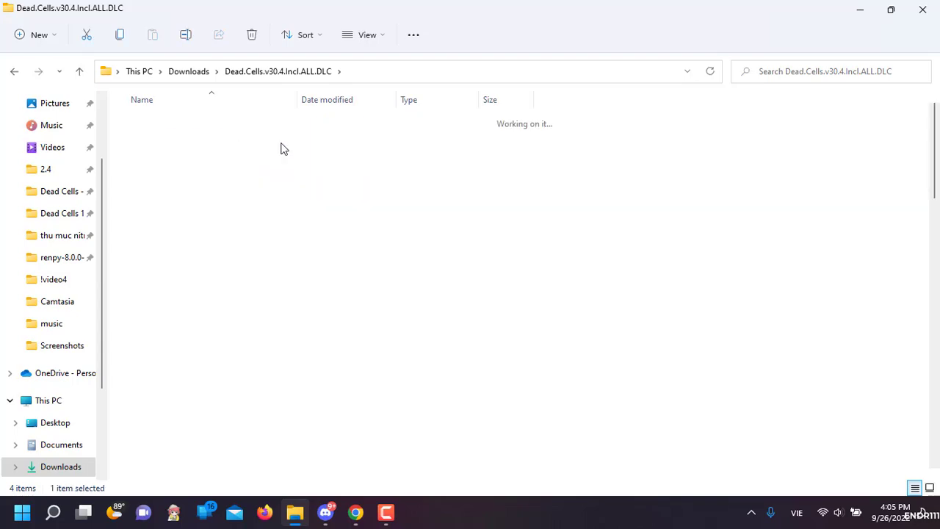
scroll(220, 183, down, 9)
scroll(195, 275, down, 6)
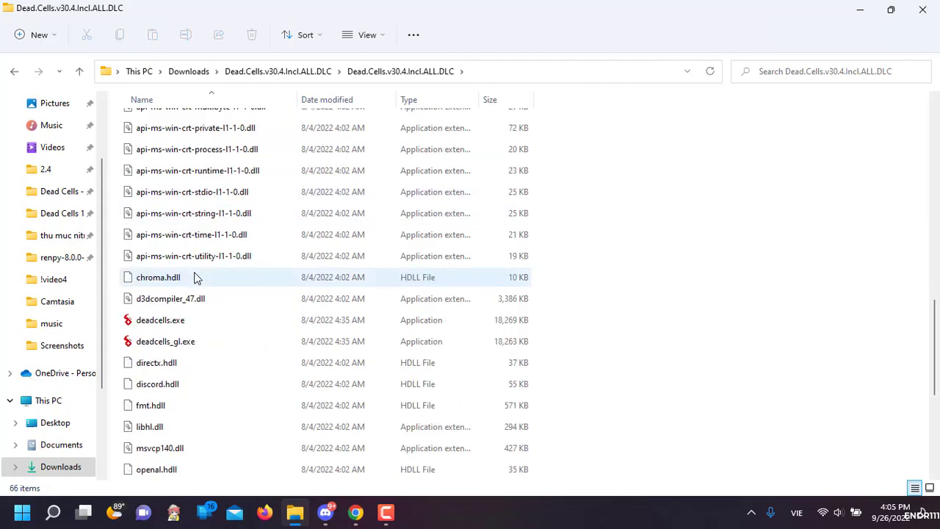
scroll(184, 246, up, 3)
click(174, 229)
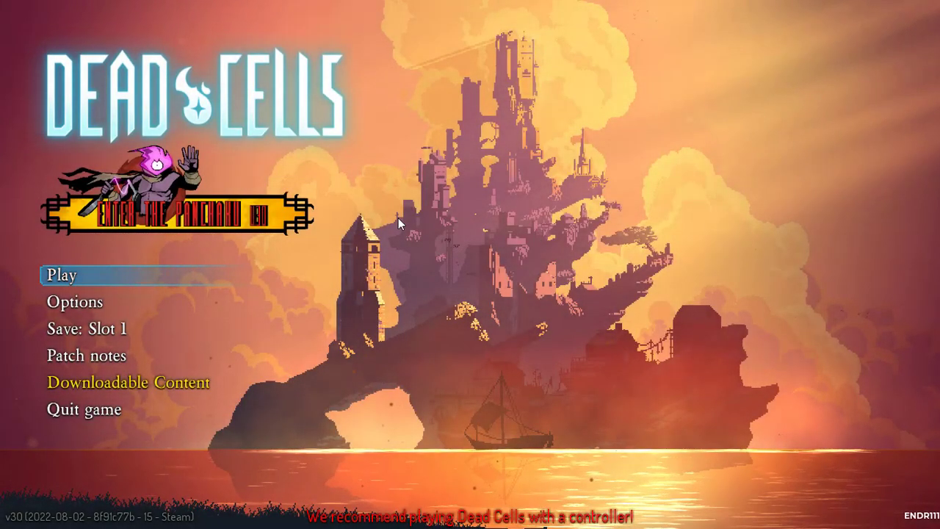
click(126, 330)
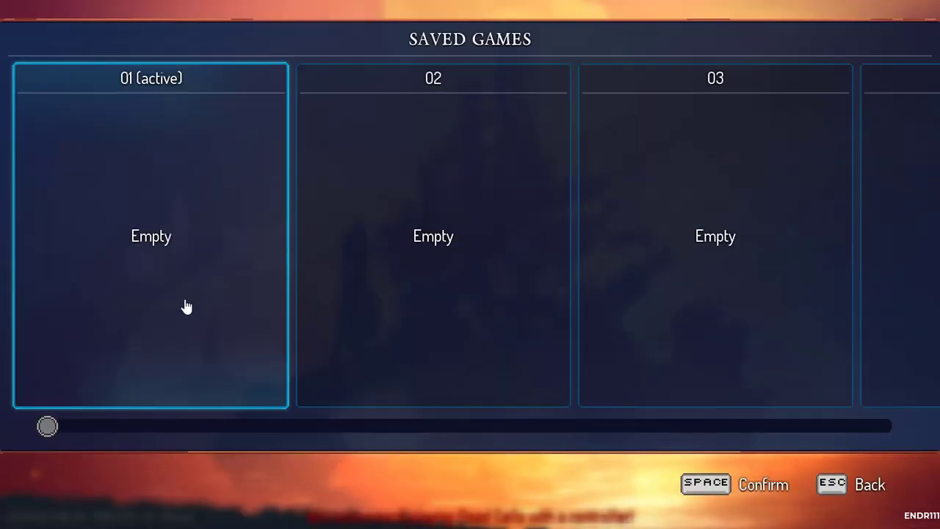
click(934, 243)
click(67, 272)
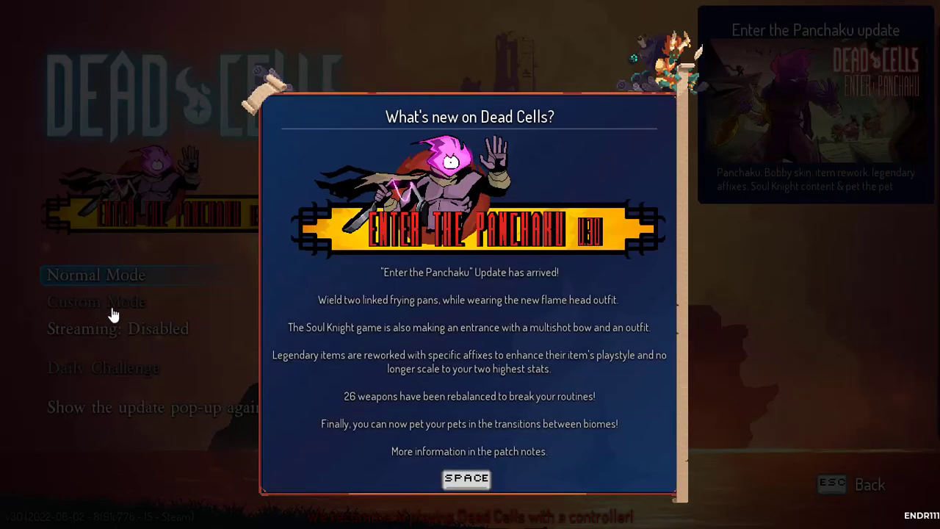
key(space)
key(Escape)
click(110, 301)
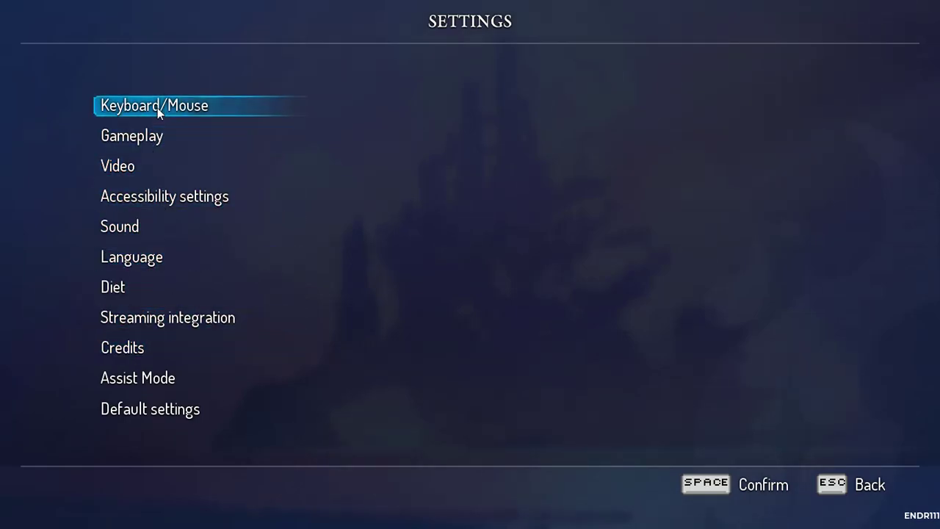
click(157, 226)
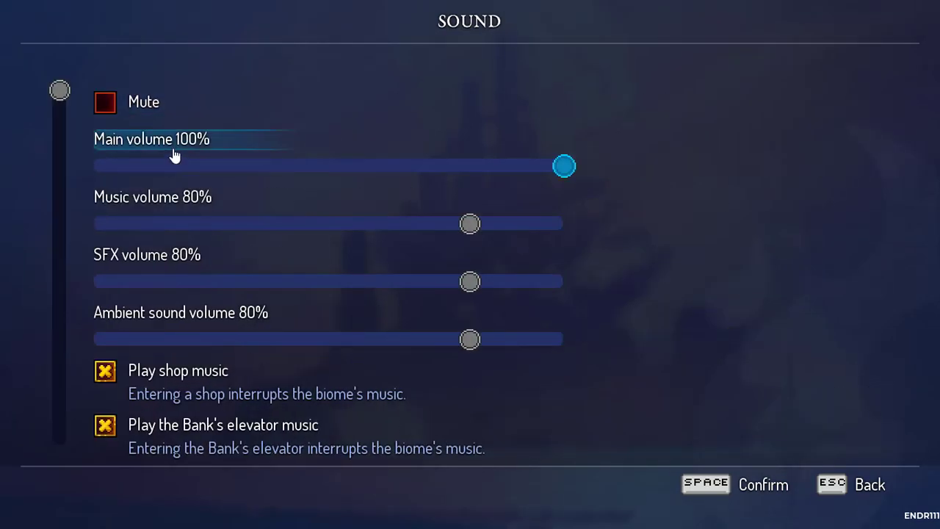
click(105, 104)
key(Escape)
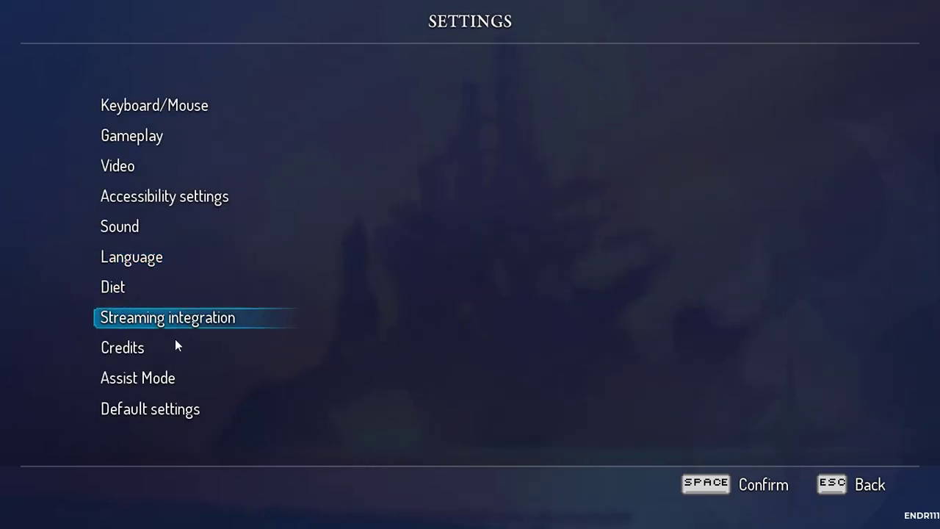
click(132, 139)
scroll(223, 272, down, 8)
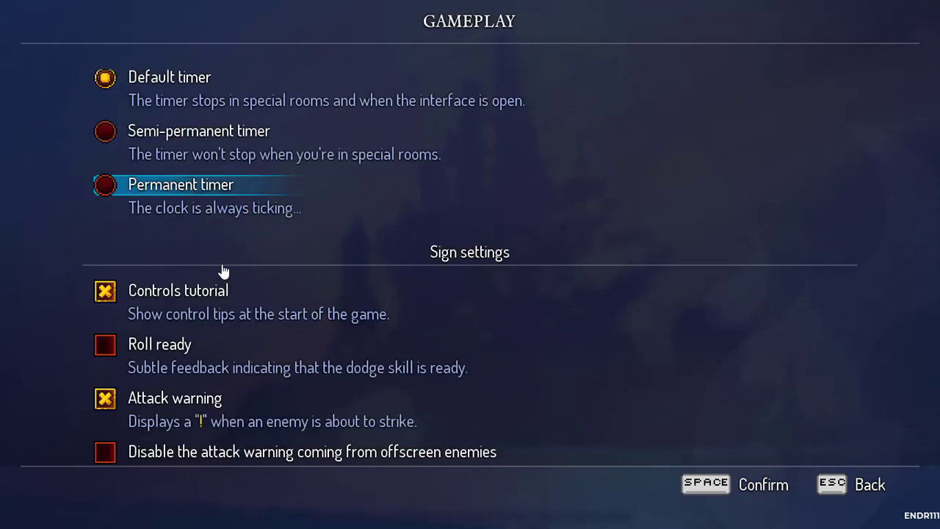
scroll(222, 282, down, 5)
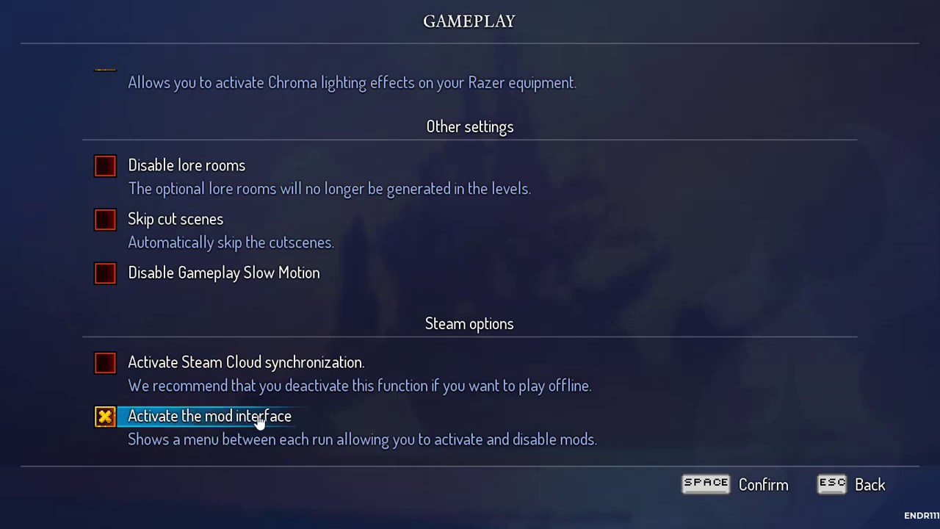
key(Escape)
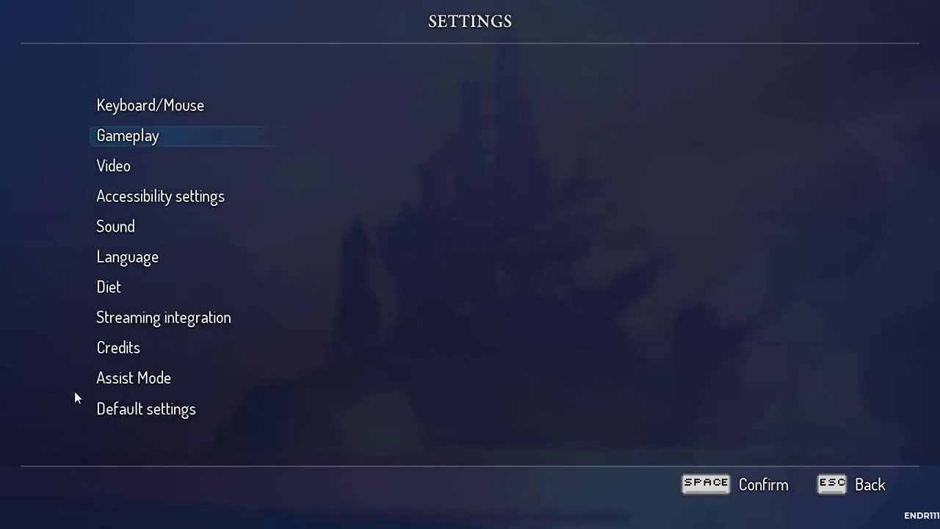
key(Escape)
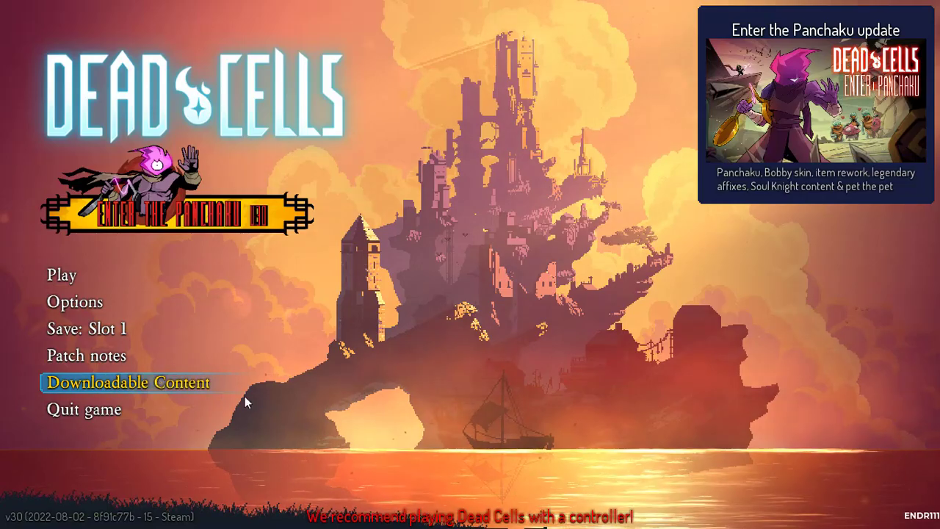
Step: Browse the Downloadable Content cards, then return to the deadcells.exe folder in File Explorer
click(206, 387)
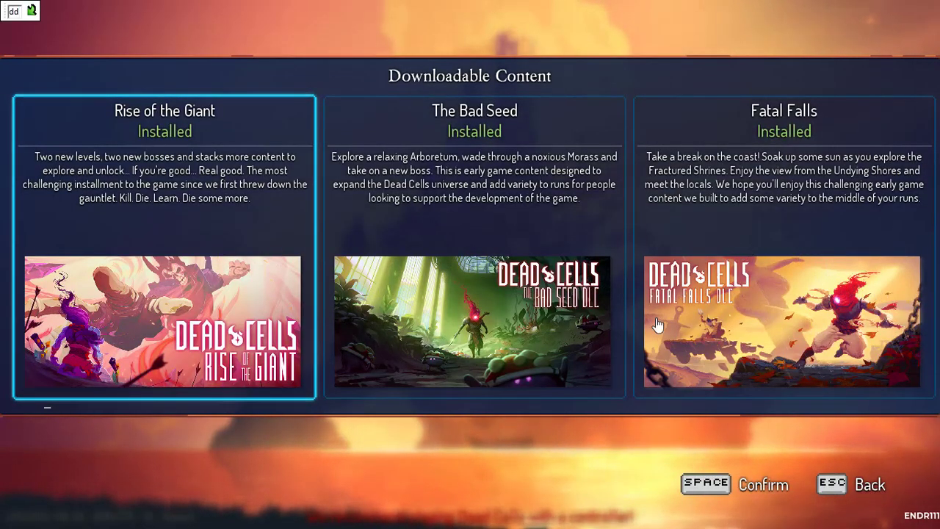
key(Right)
key(Right)
key(Right)
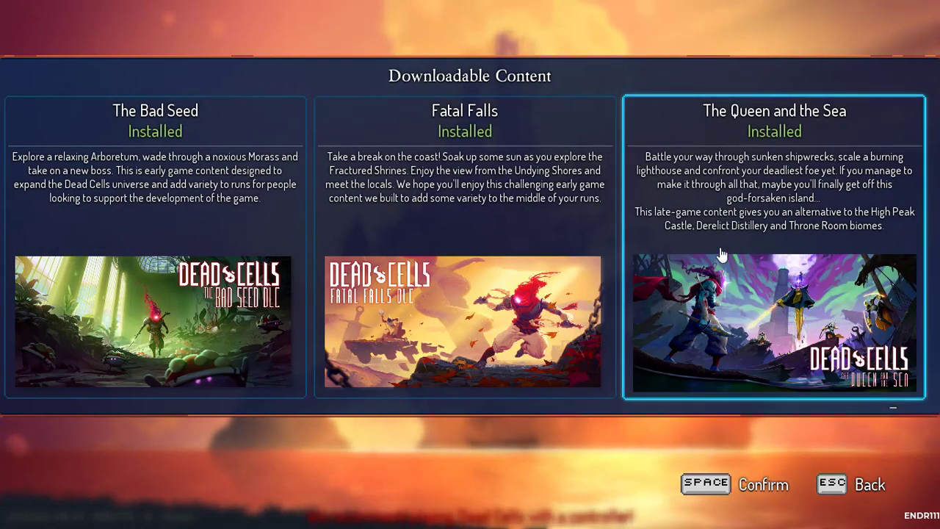
key(Escape)
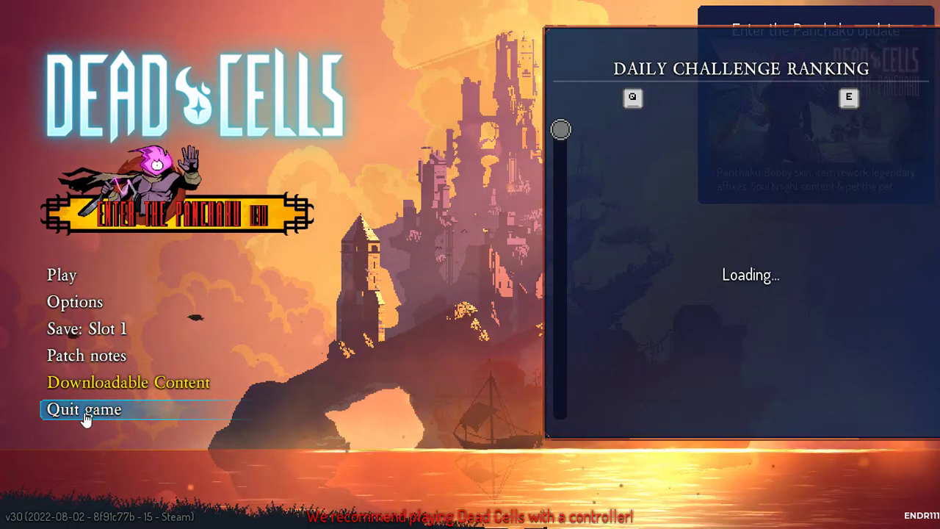
click(85, 412)
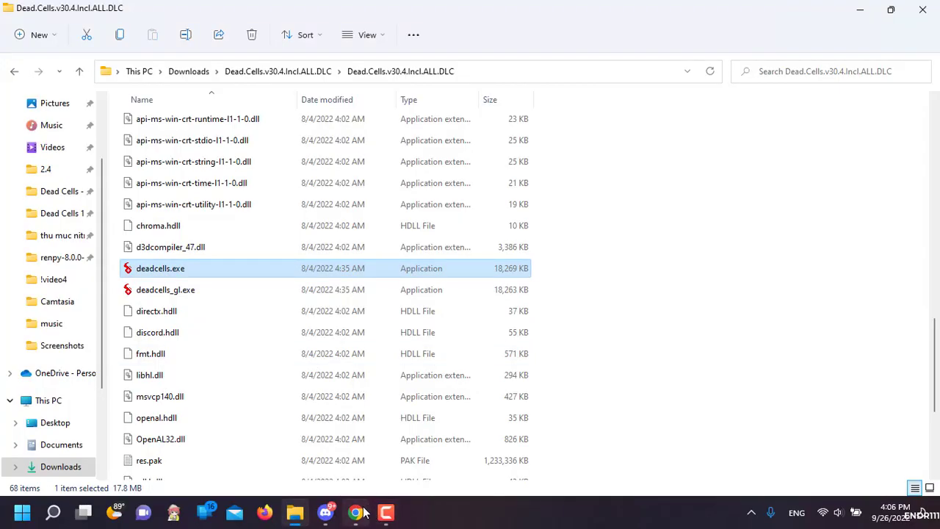
Step: Browse the Dead Cells workshop's Most Popular mods, then open the full list of 580 items
click(357, 511)
scroll(354, 264, down, 2)
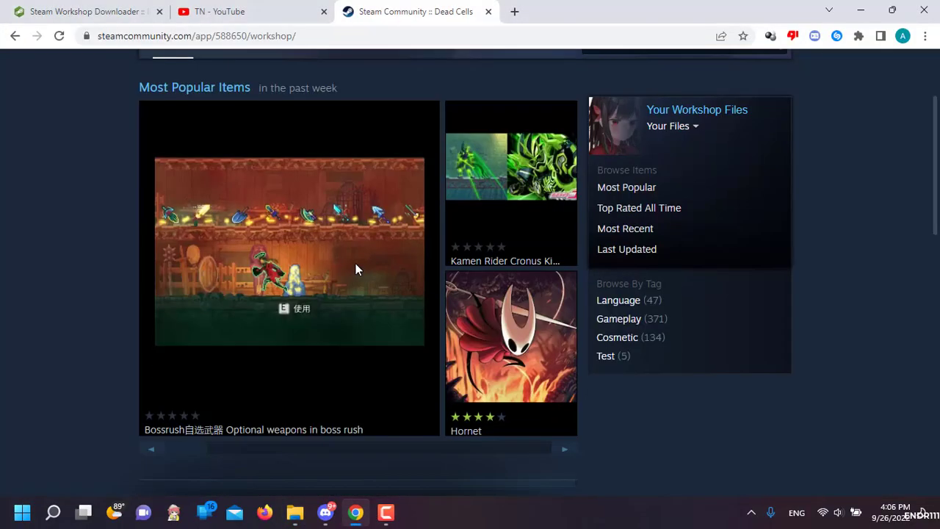
scroll(357, 270, down, 4)
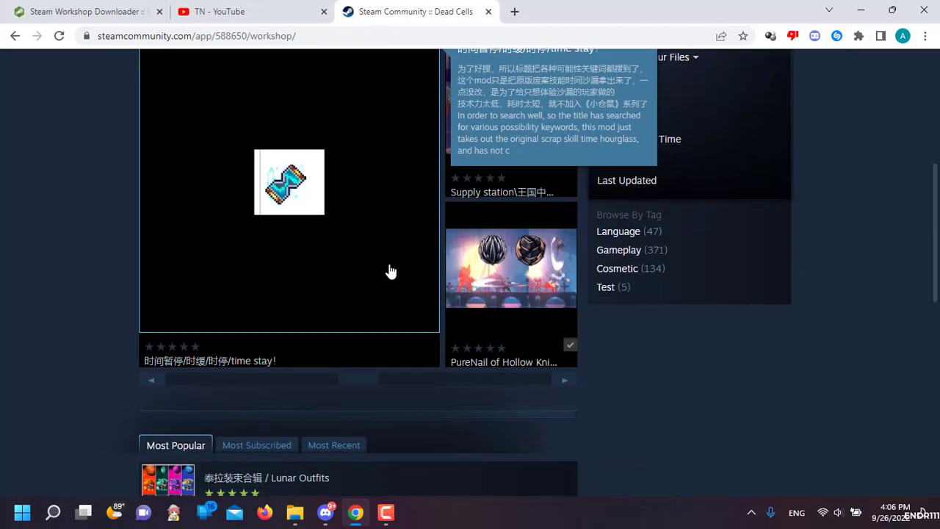
scroll(334, 288, down, 2)
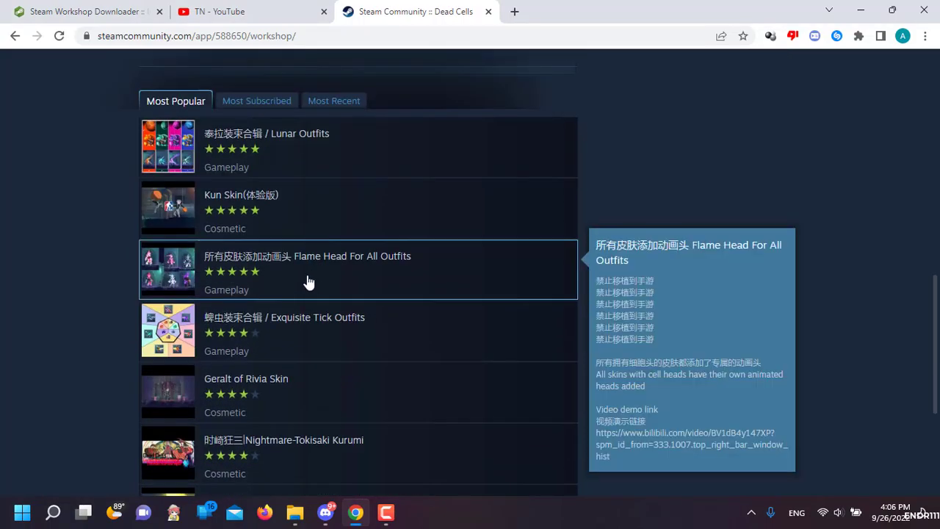
scroll(342, 289, up, 3)
scroll(485, 289, up, 4)
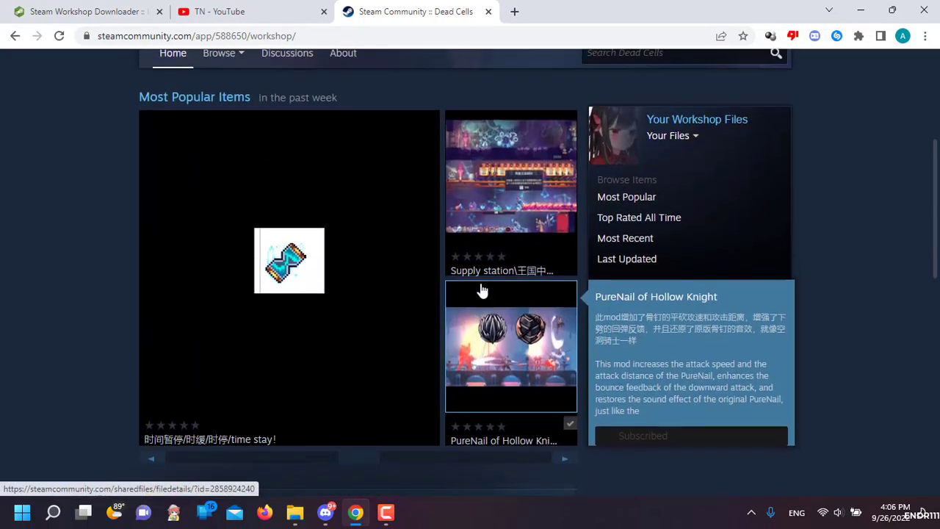
scroll(212, 183, down, 8)
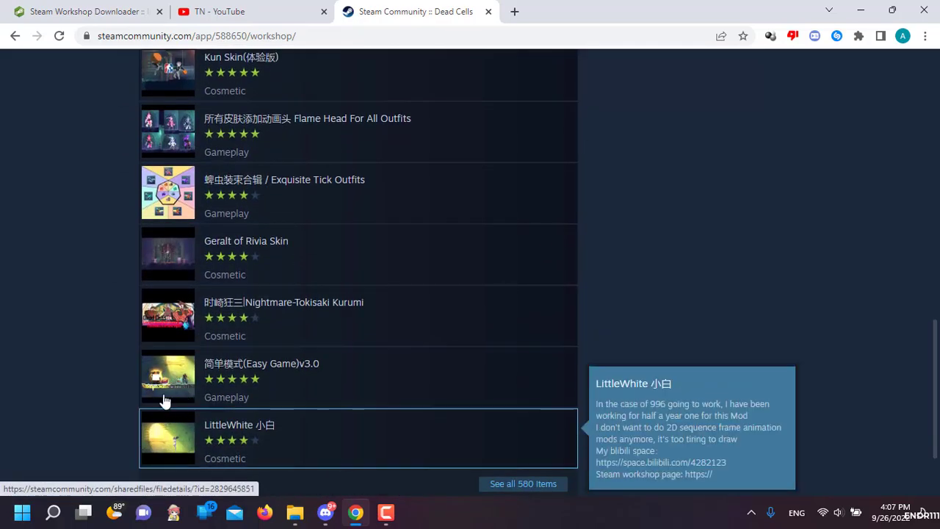
scroll(167, 252, up, 2)
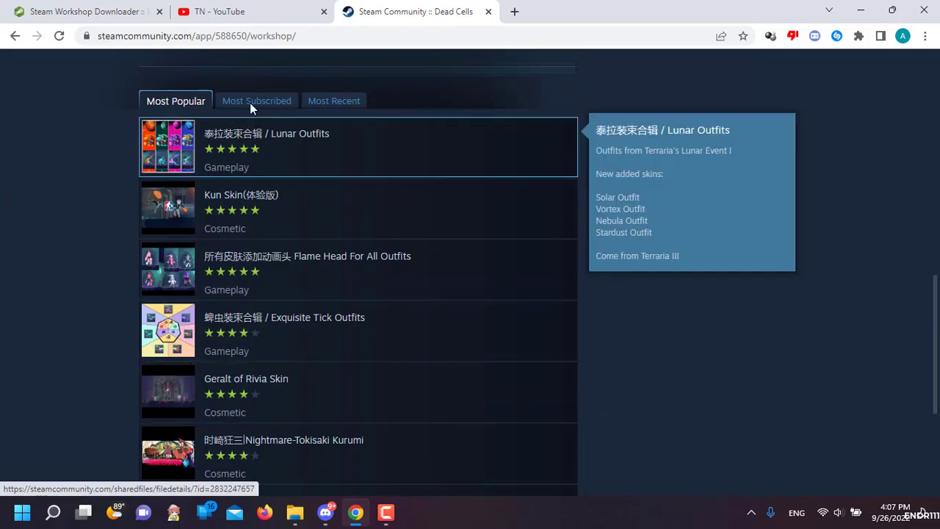
scroll(395, 247, down, 3)
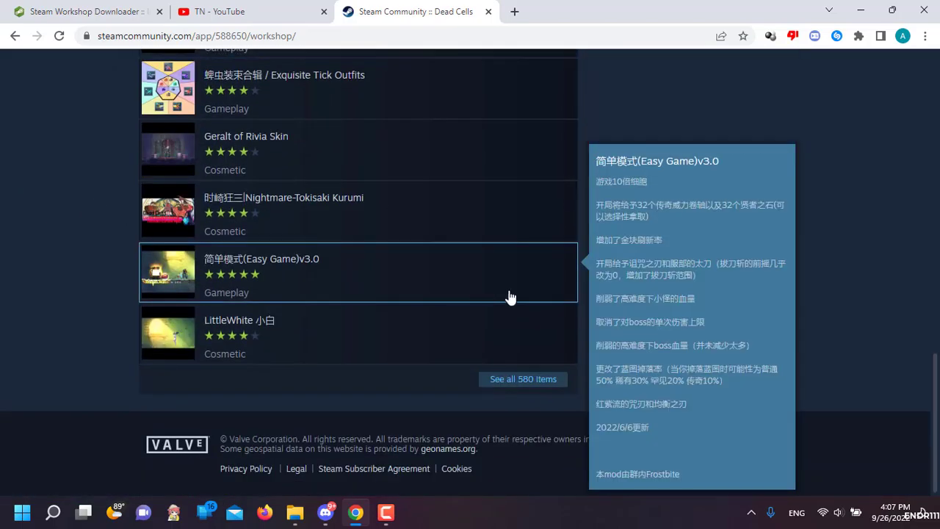
click(523, 378)
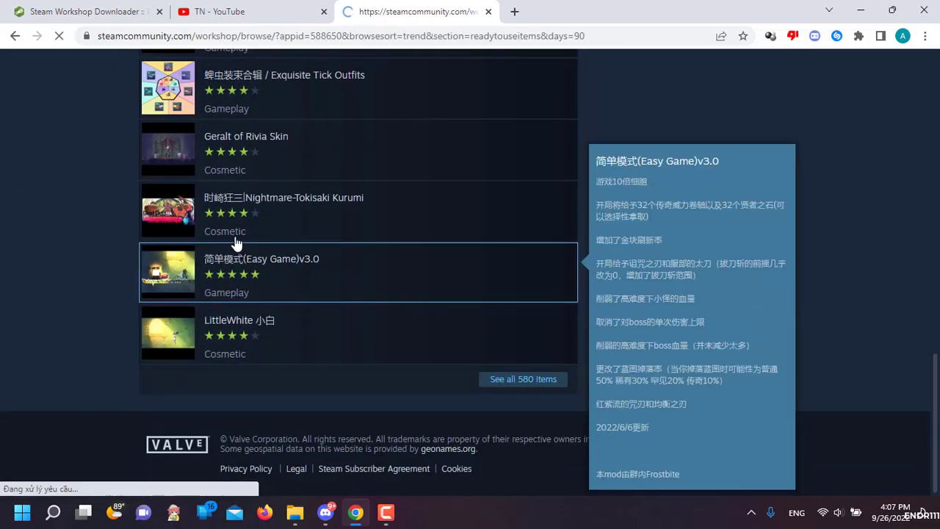
Step: Find King Rapier in the workshop browse grid and open its item page
scroll(410, 269, down, 5)
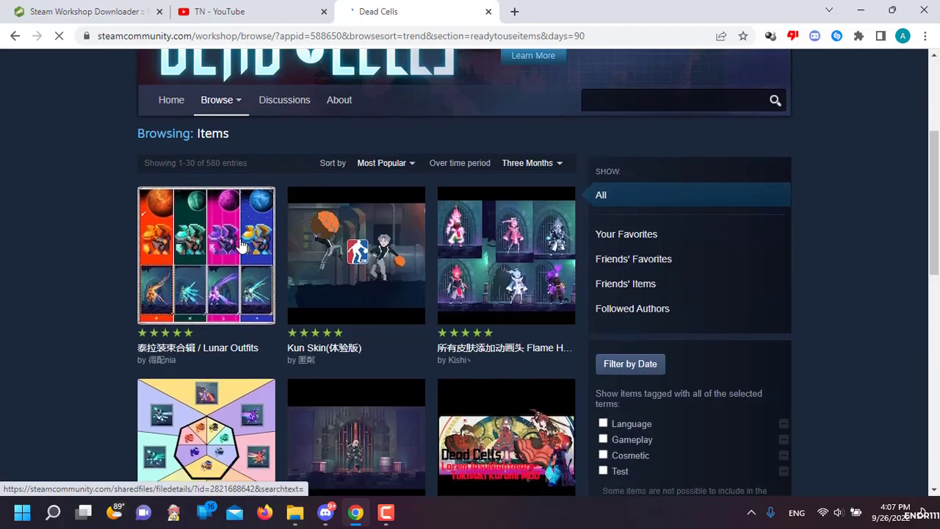
scroll(411, 260, down, 4)
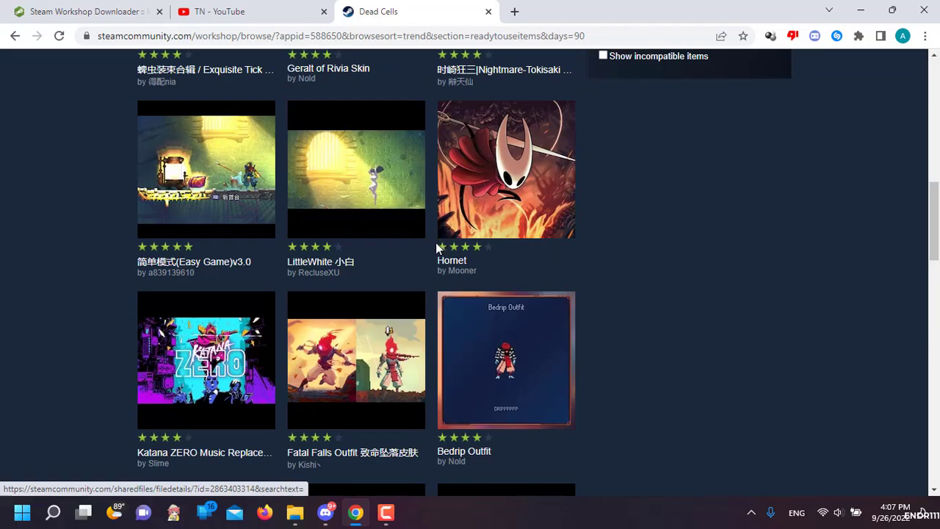
scroll(434, 250, down, 1)
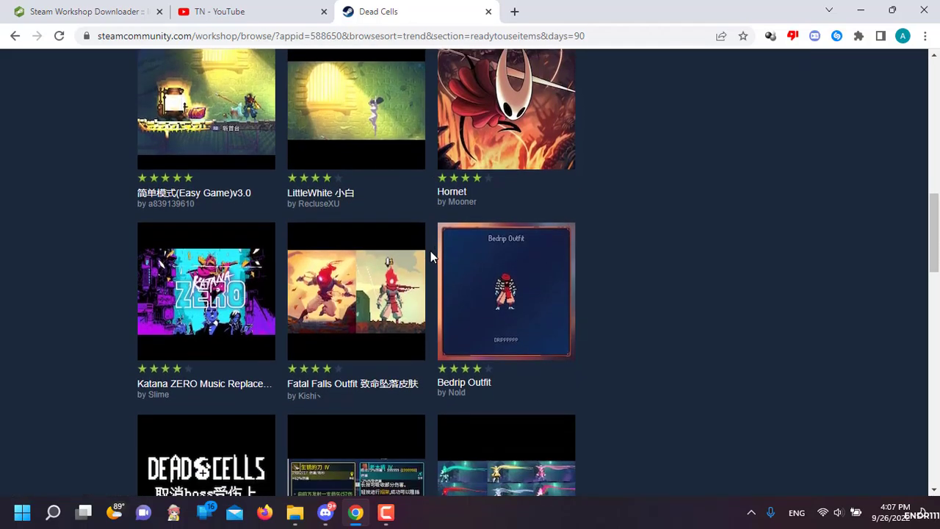
scroll(431, 255, down, 3)
scroll(371, 272, down, 4)
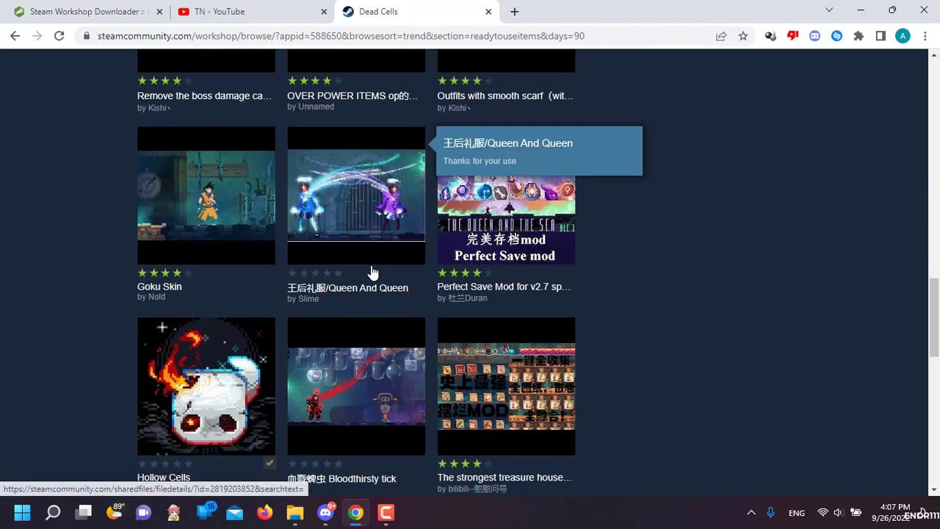
scroll(390, 271, down, 1)
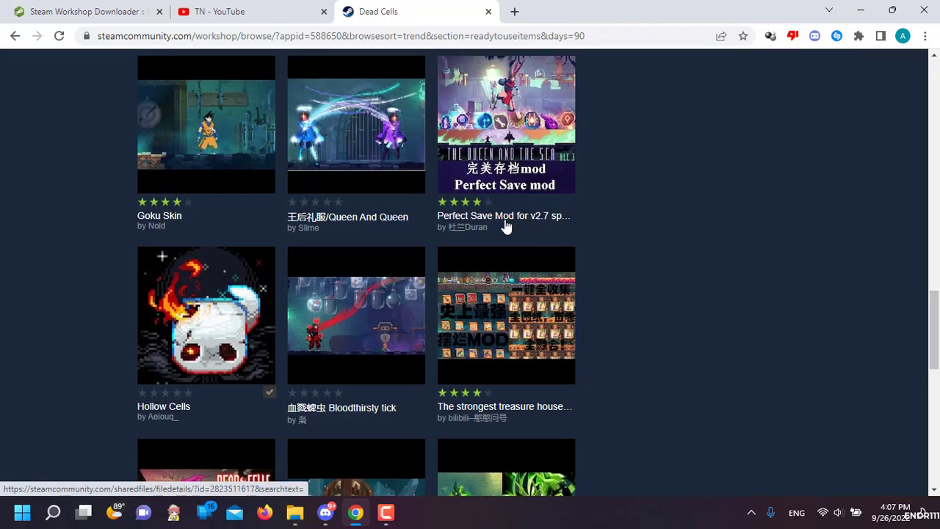
scroll(539, 215, down, 3)
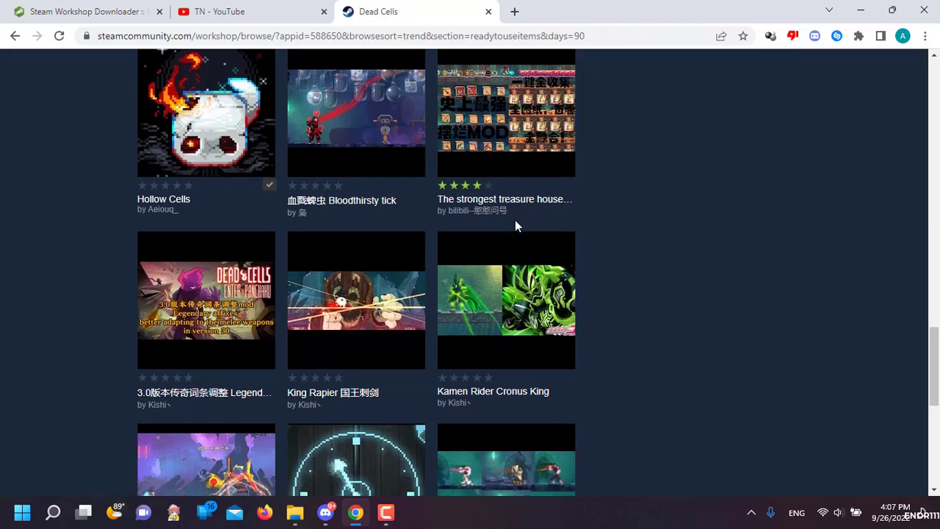
scroll(470, 211, down, 3)
scroll(411, 208, up, 1)
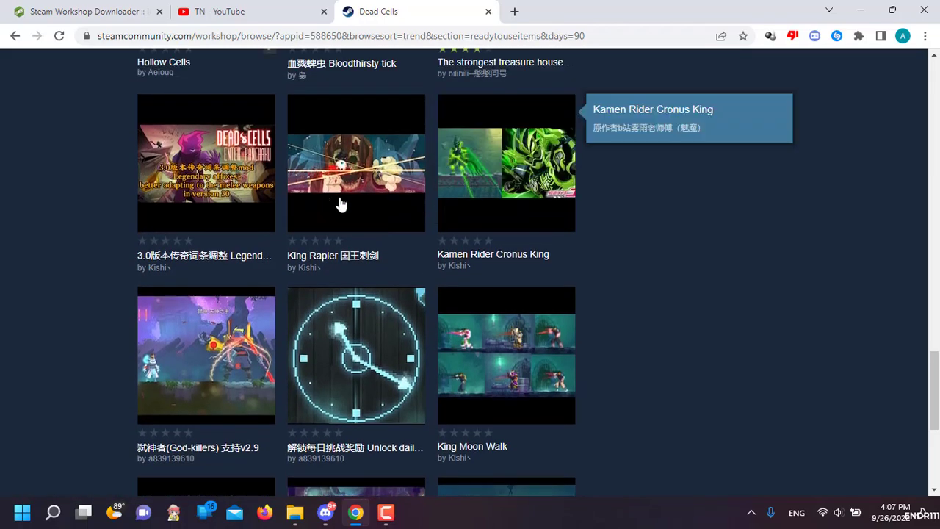
scroll(415, 184, down, 4)
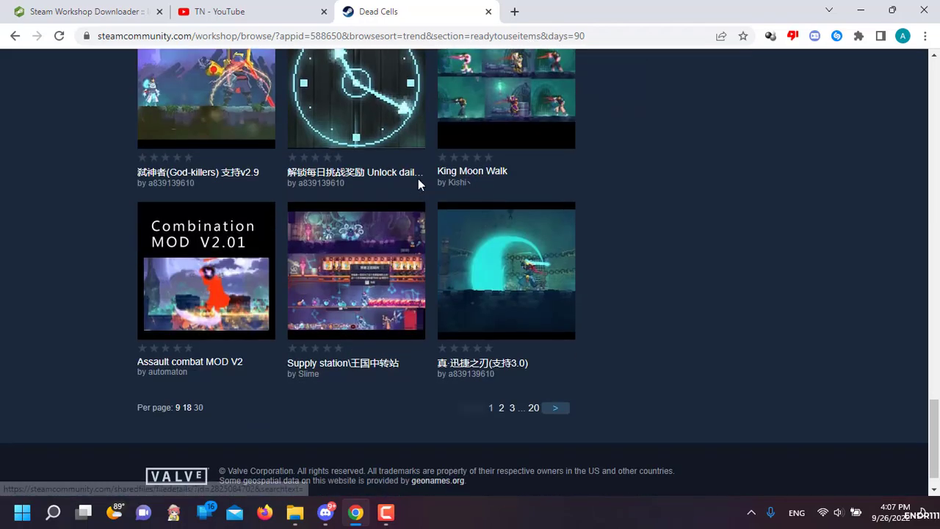
scroll(424, 193, up, 2)
scroll(501, 274, down, 3)
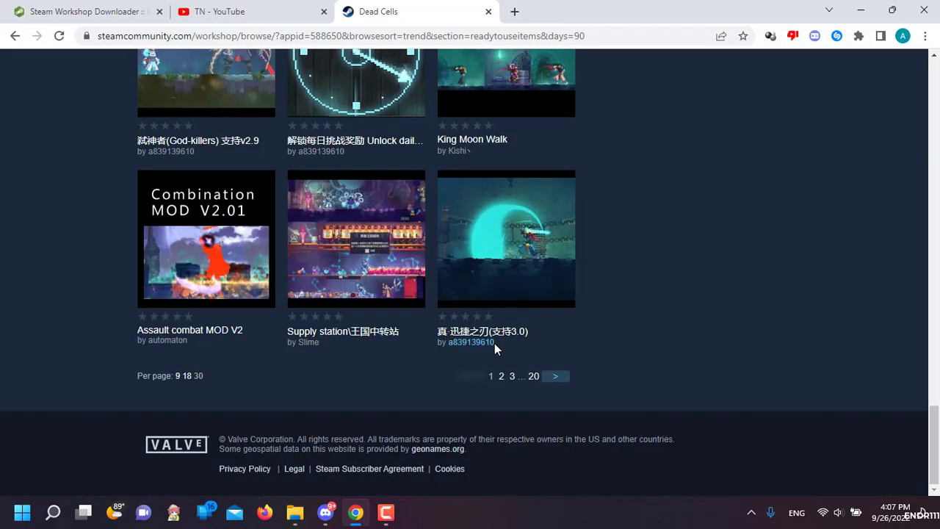
scroll(314, 294, up, 2)
scroll(313, 294, up, 5)
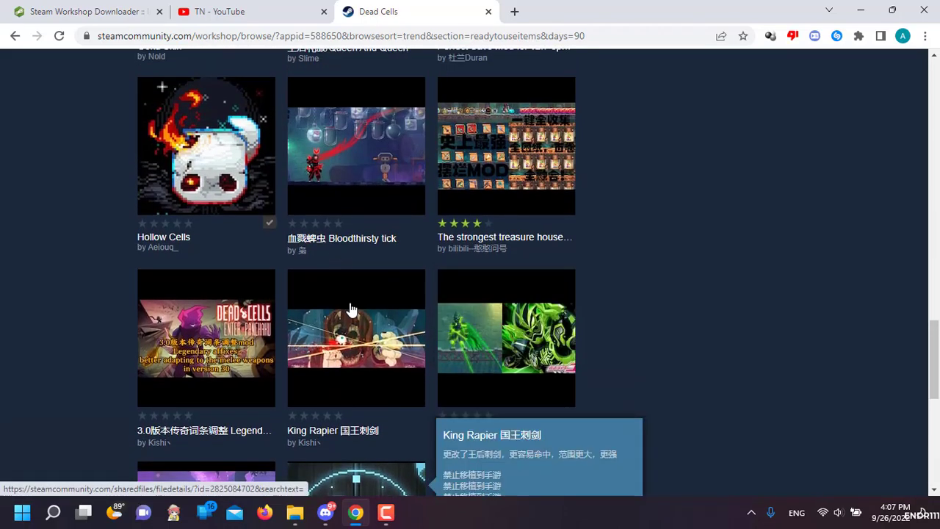
click(351, 309)
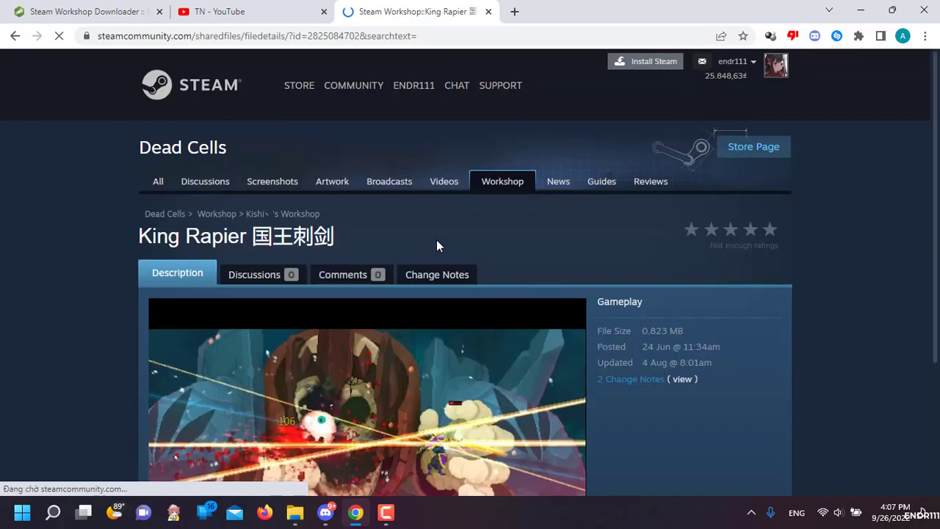
Step: Copy the King Rapier page URL and switch to the Steam Workshop Downloader tab
scroll(439, 245, down, 2)
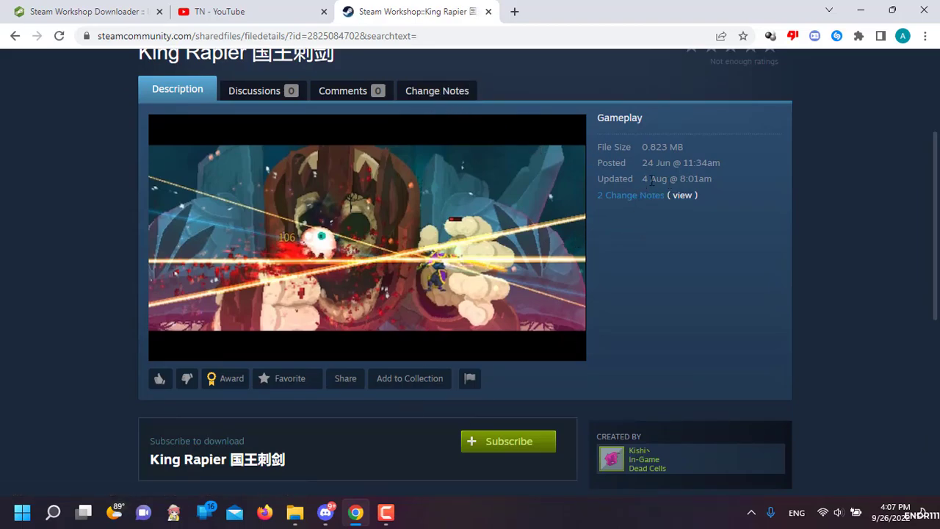
click(194, 42)
key(ctrl+c)
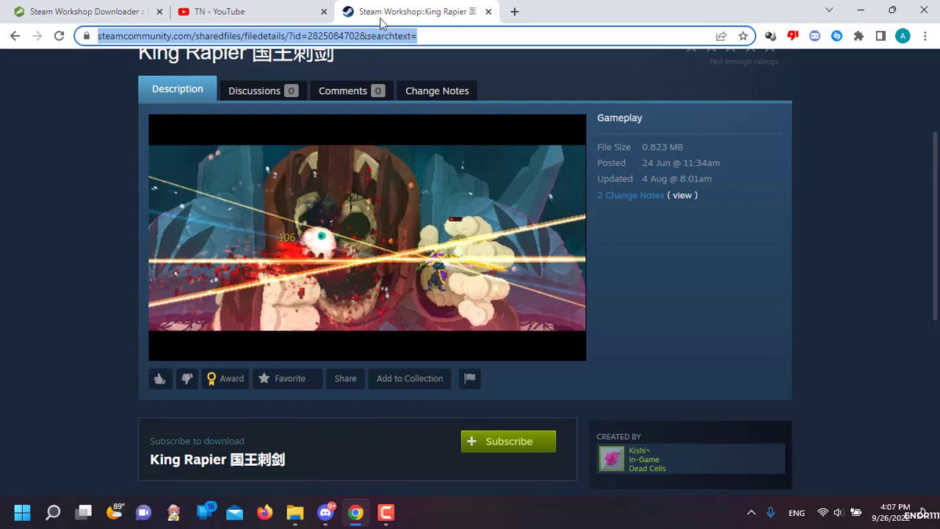
click(50, 21)
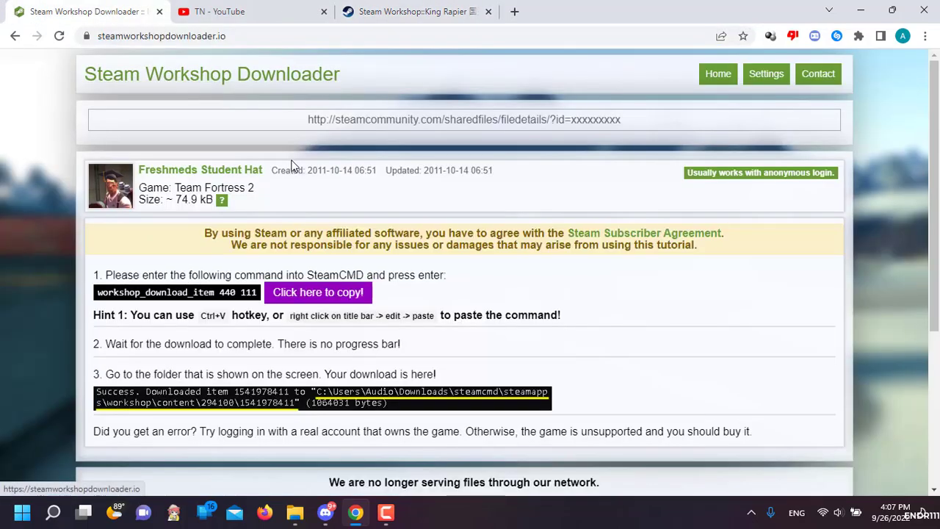
click(400, 111)
key(ctrl+v)
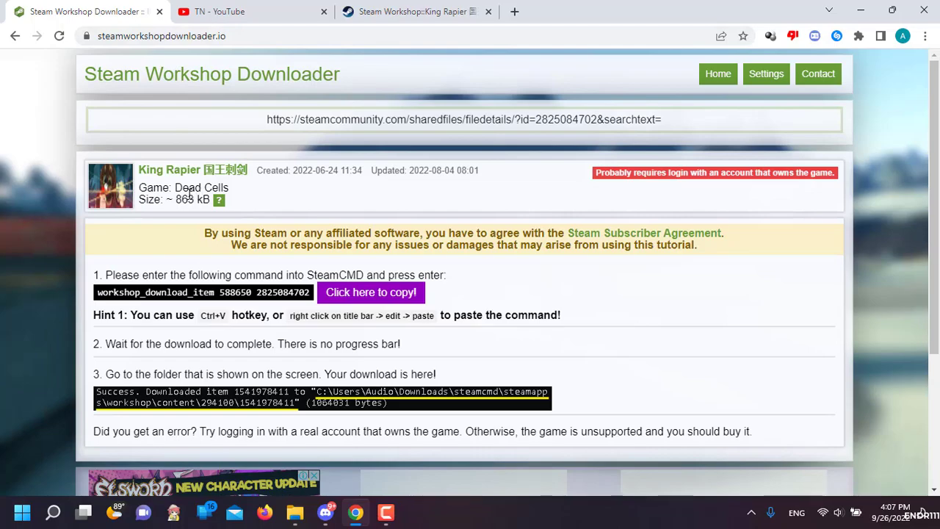
drag(176, 199, 235, 202)
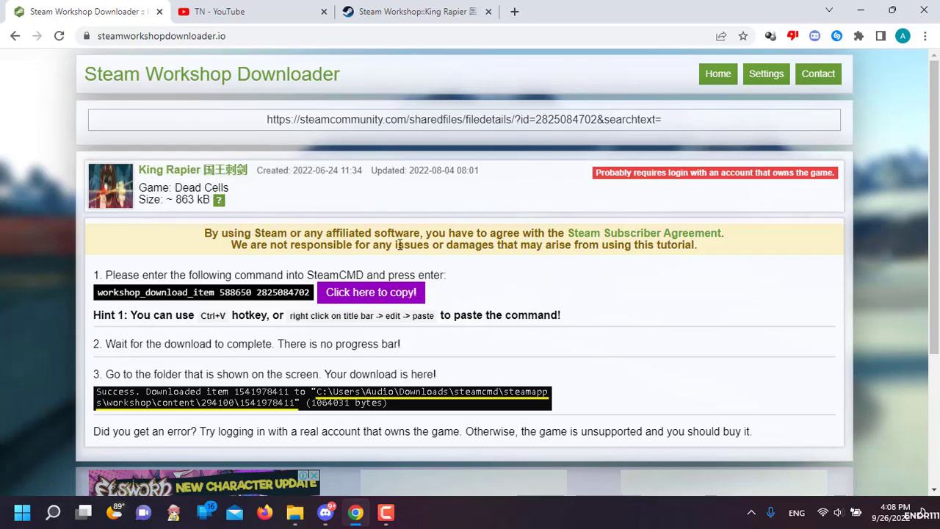
click(64, 37)
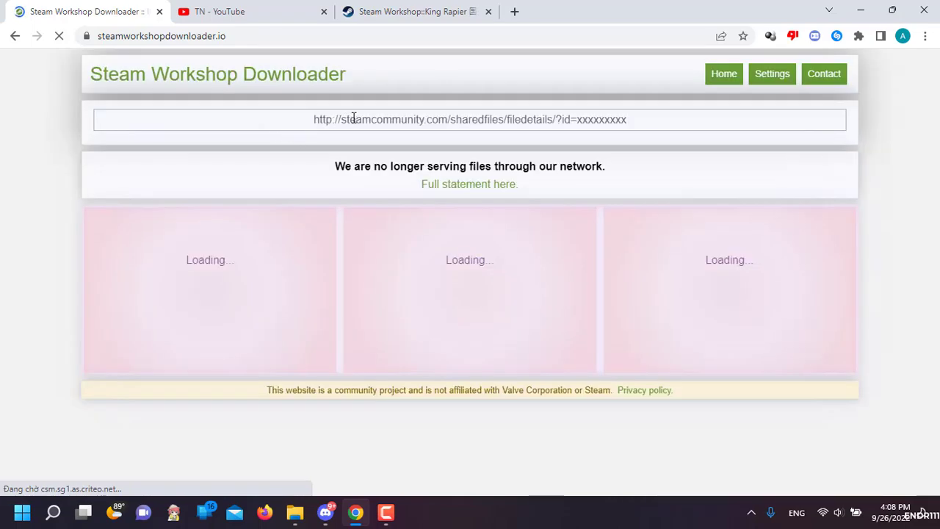
key(ctrl+v)
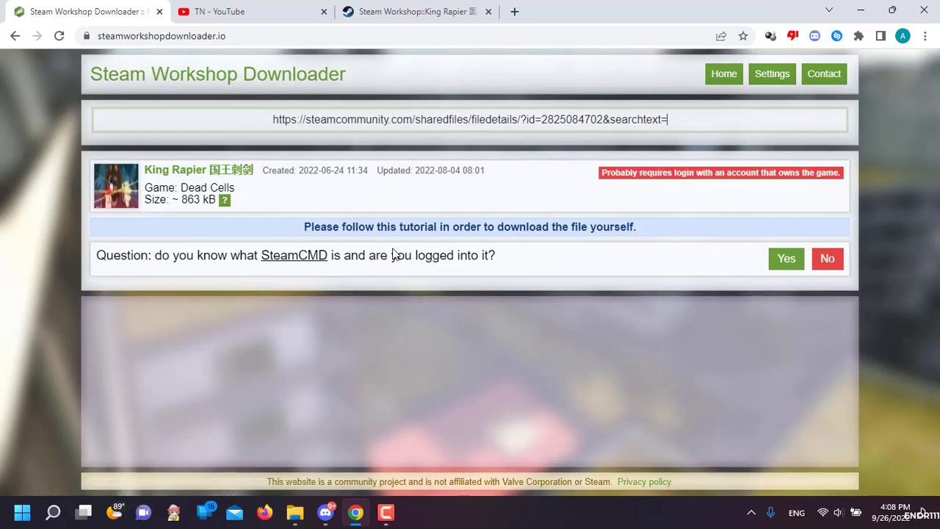
drag(304, 228, 665, 228)
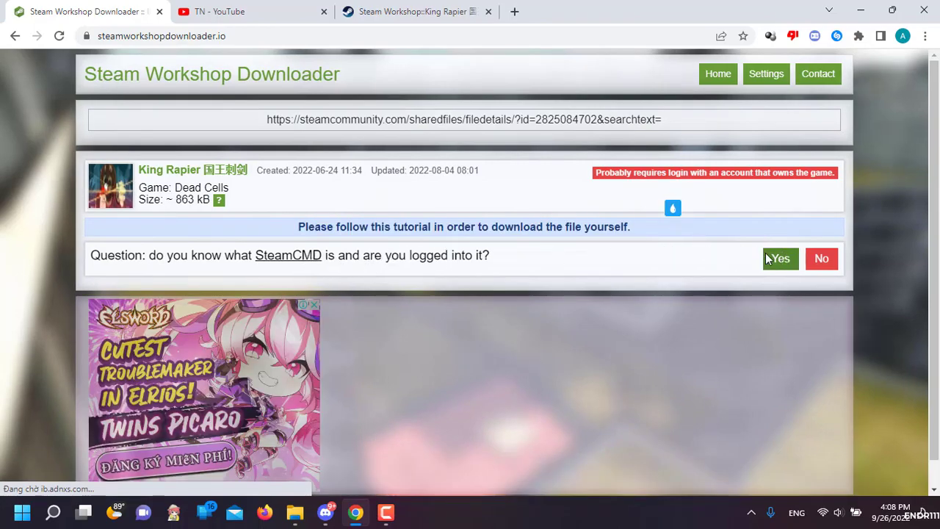
click(777, 258)
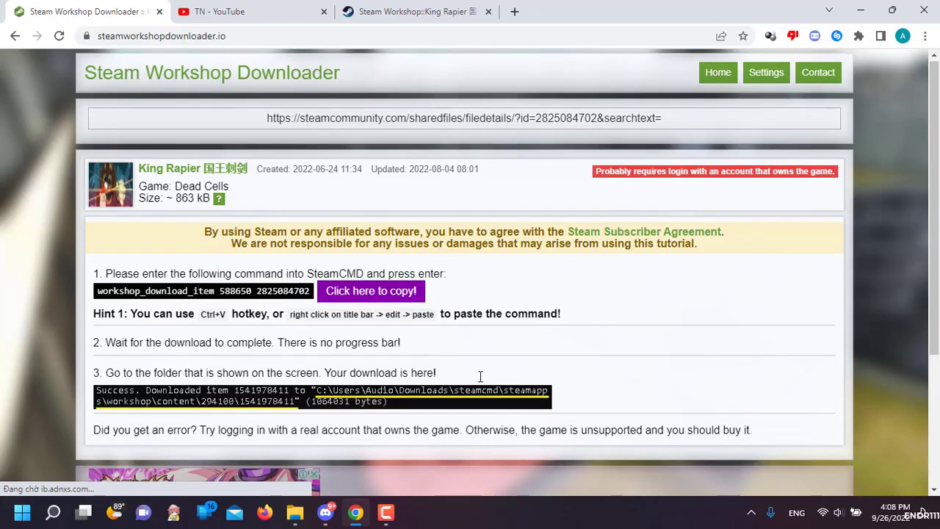
scroll(427, 364, down, 1)
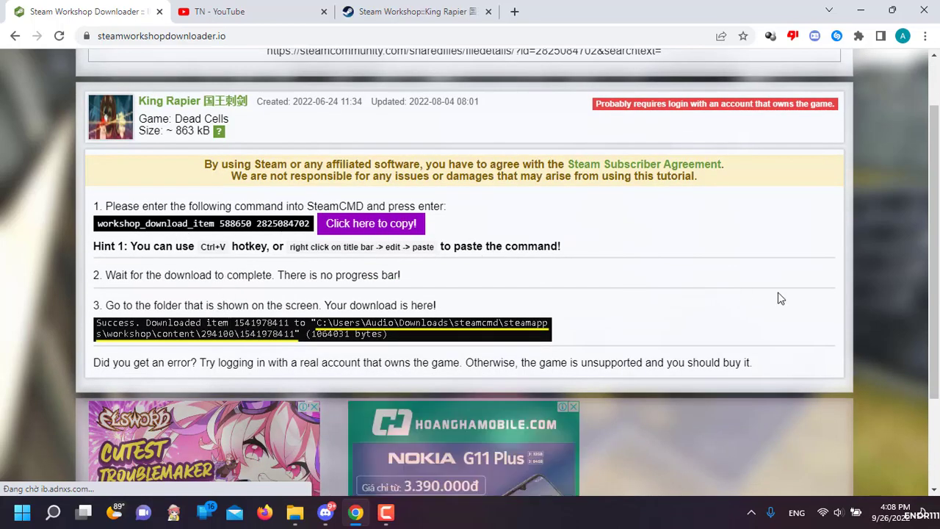
click(514, 11)
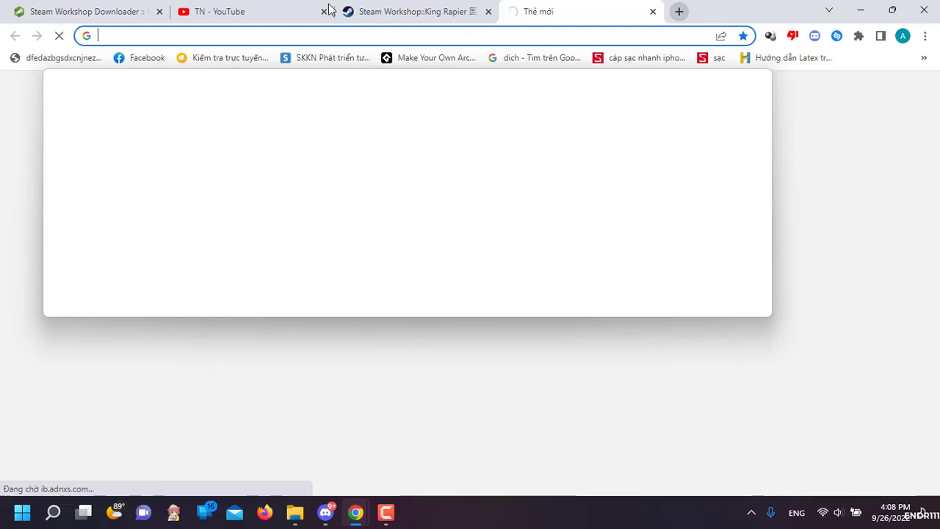
Step: Search Google for steamcmd in the new tab
text(studio.youtube.com)
key(Return)
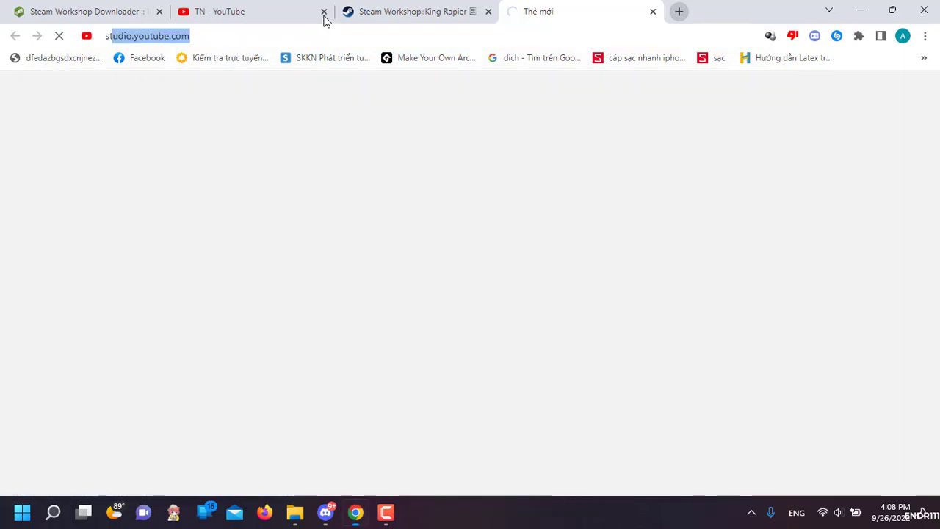
drag(326, 21, 497, 6)
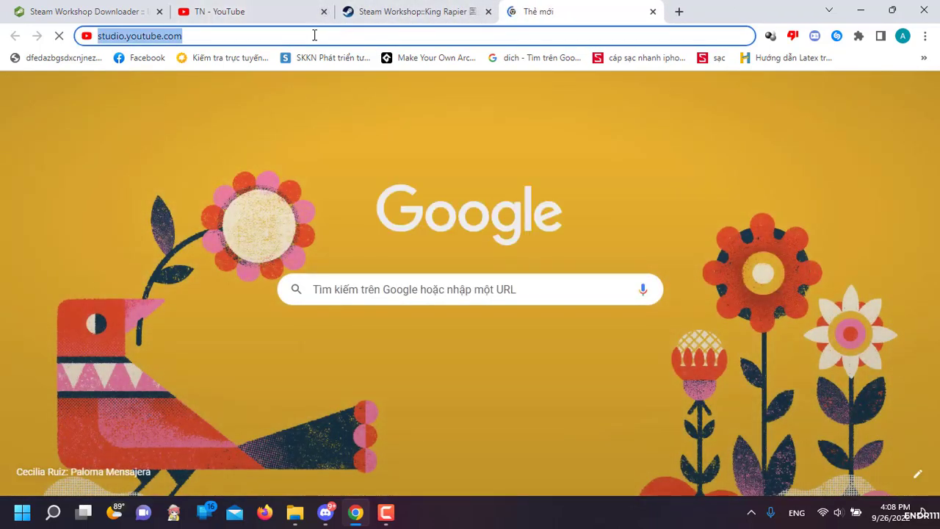
key(BackSpace)
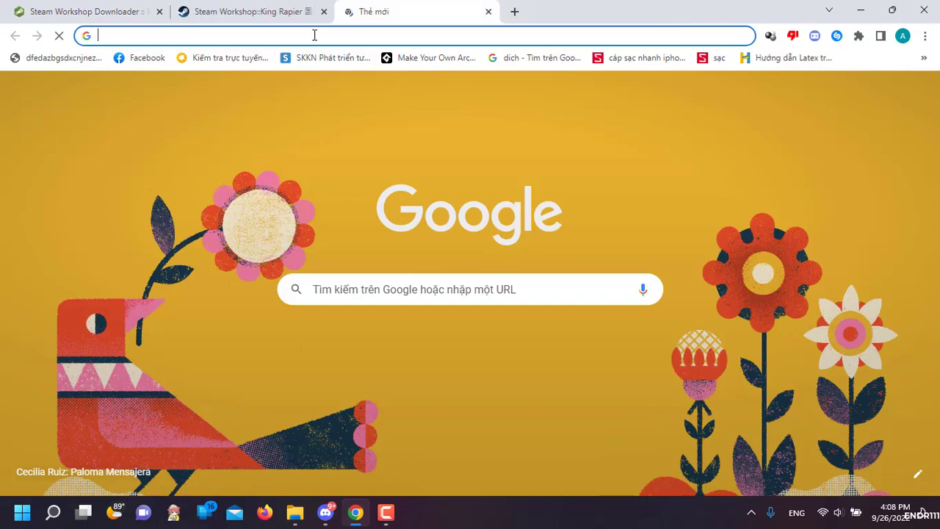
text(sta)
key(BackSpace)
key(BackSpace)
key(BackSpace)
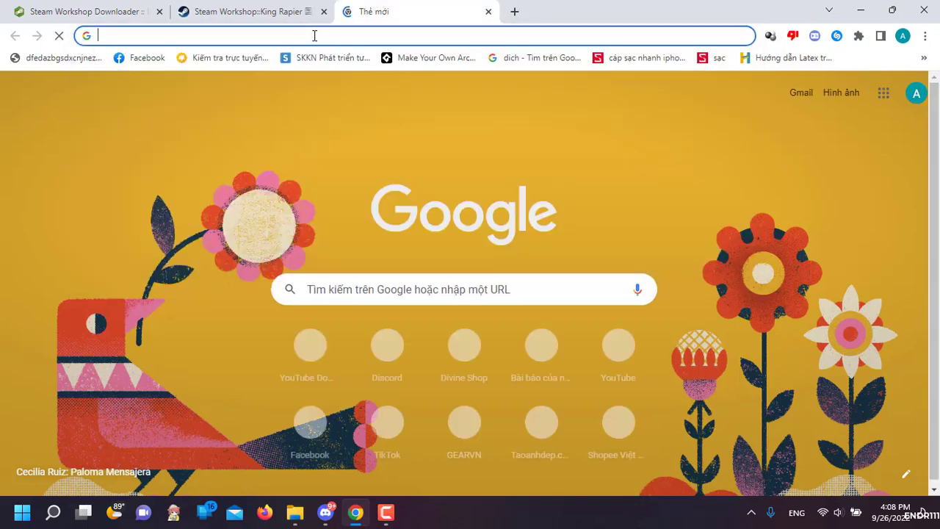
text(steamcmd)
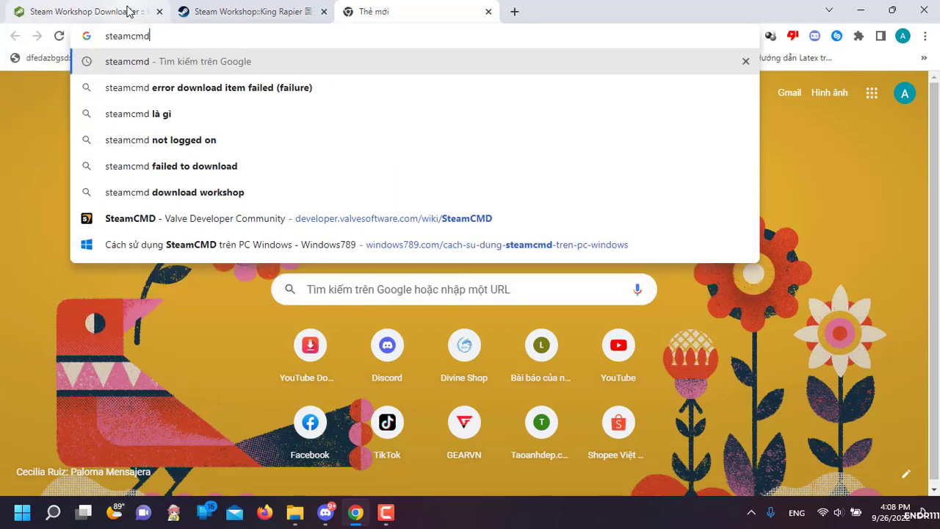
key(Return)
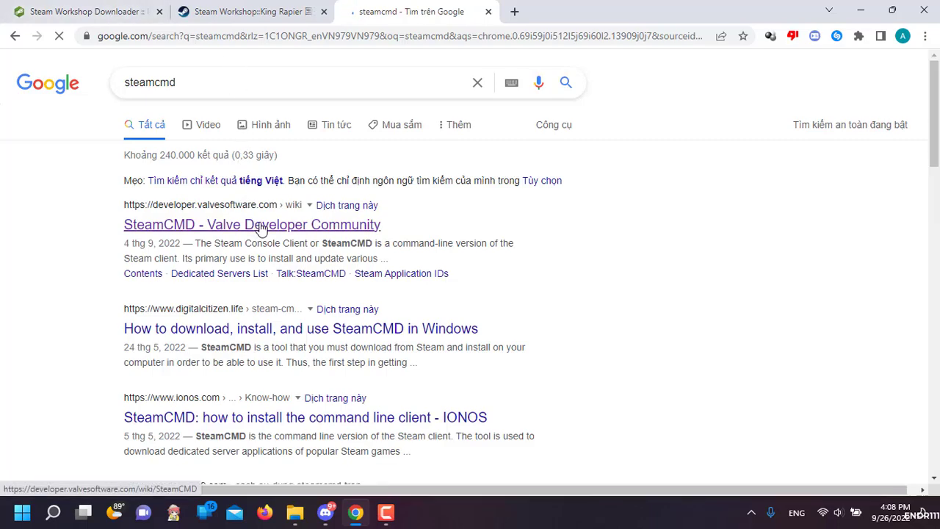
Step: Download steamcmd.zip from the SteamCMD wiki's Windows link, set to open when finished
click(262, 227)
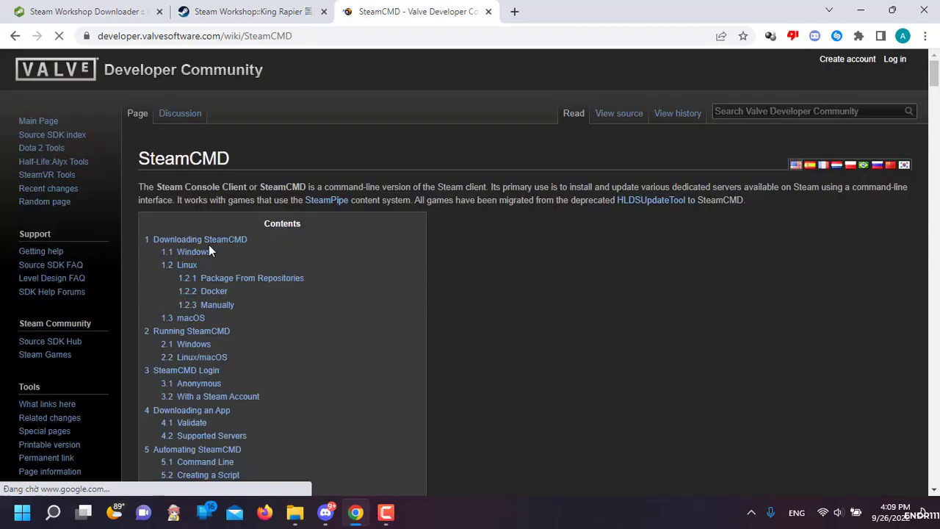
scroll(346, 307, down, 9)
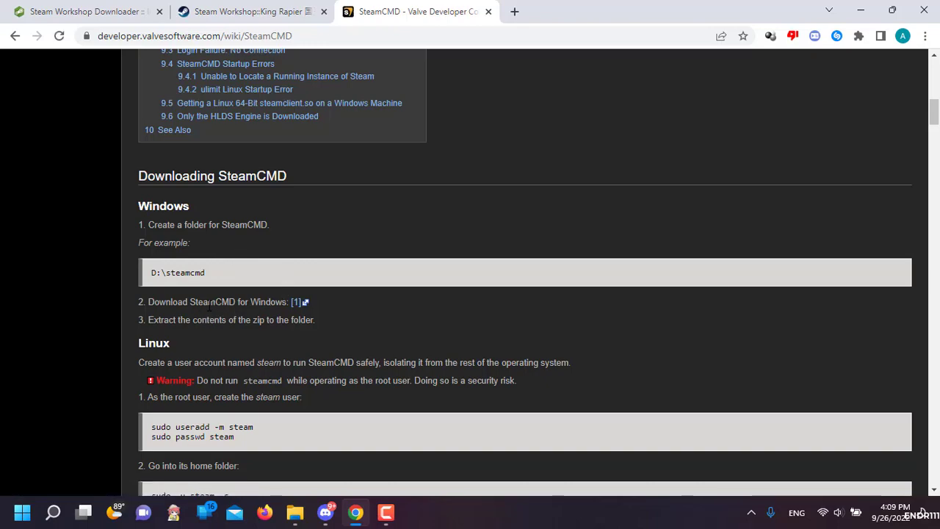
click(295, 304)
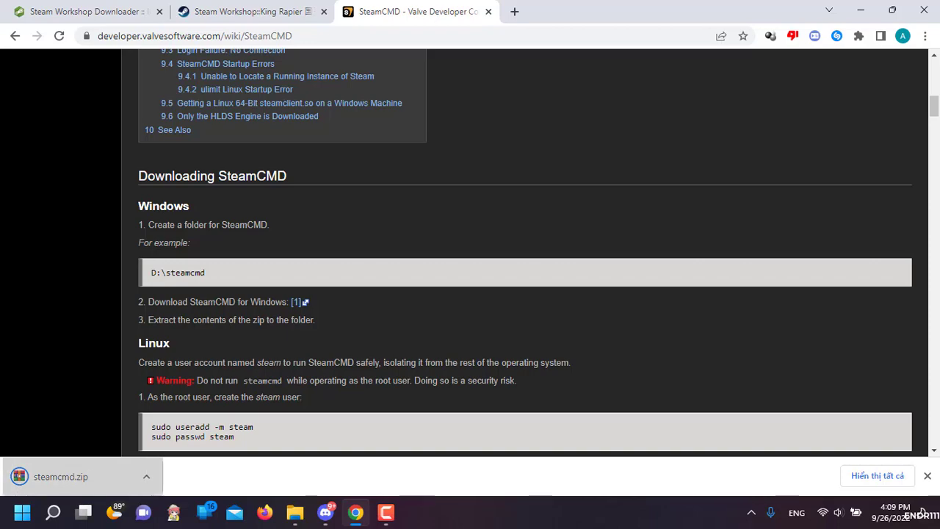
click(98, 469)
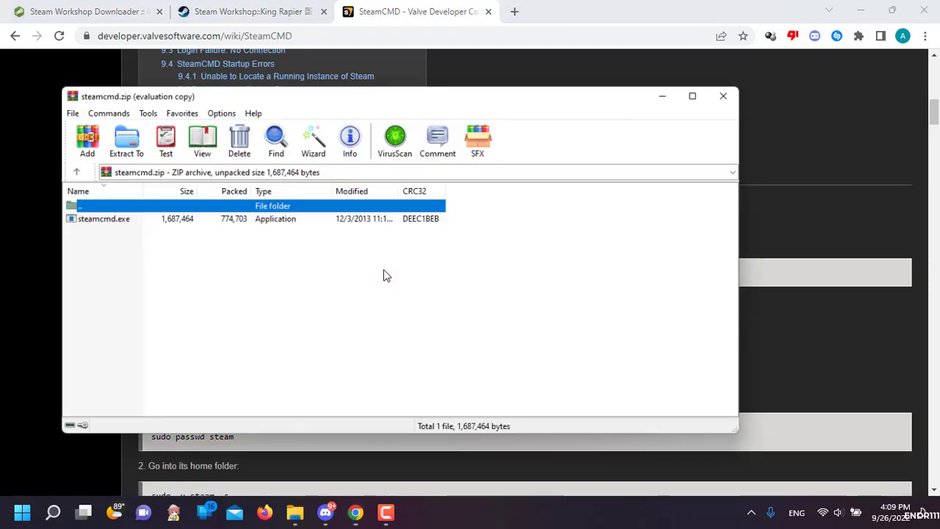
Step: Run steamcmd.exe from the steamcmd.zip archive and let it install its 43,111 KB update
double_click(367, 217)
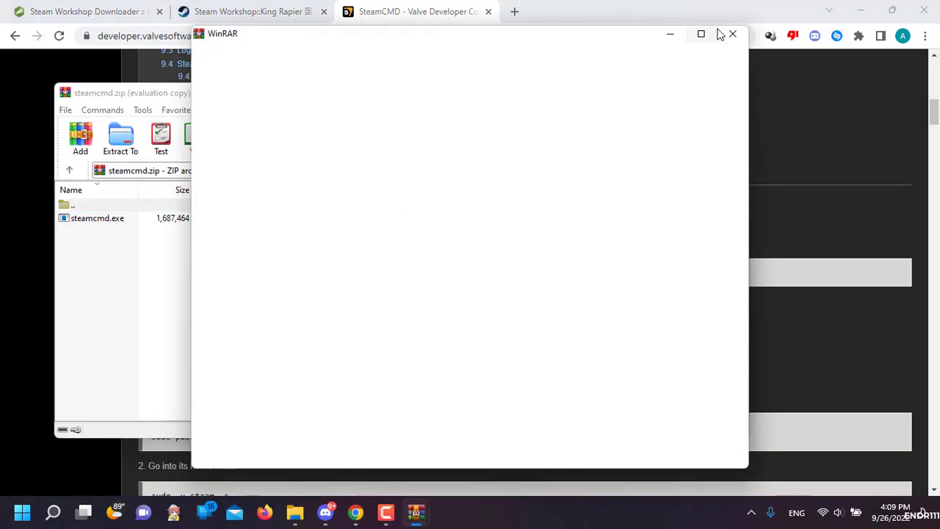
click(731, 32)
click(301, 218)
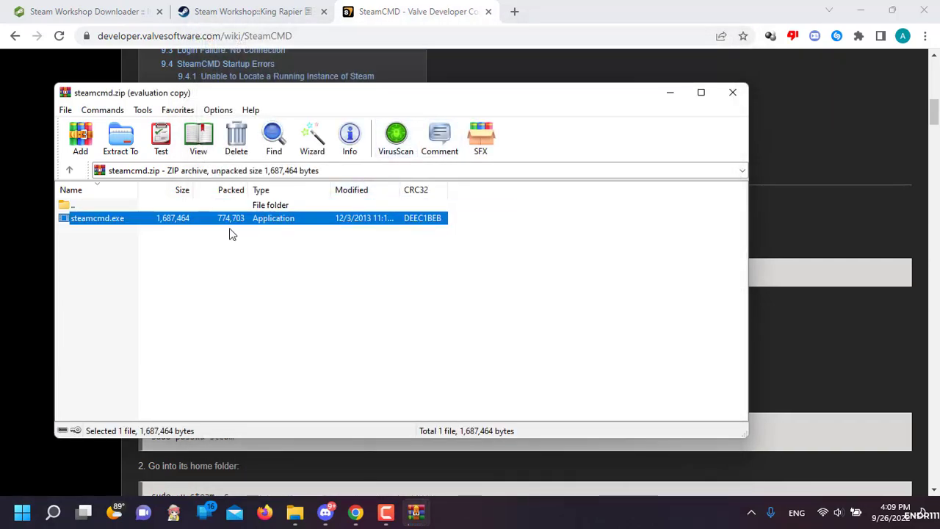
double_click(297, 217)
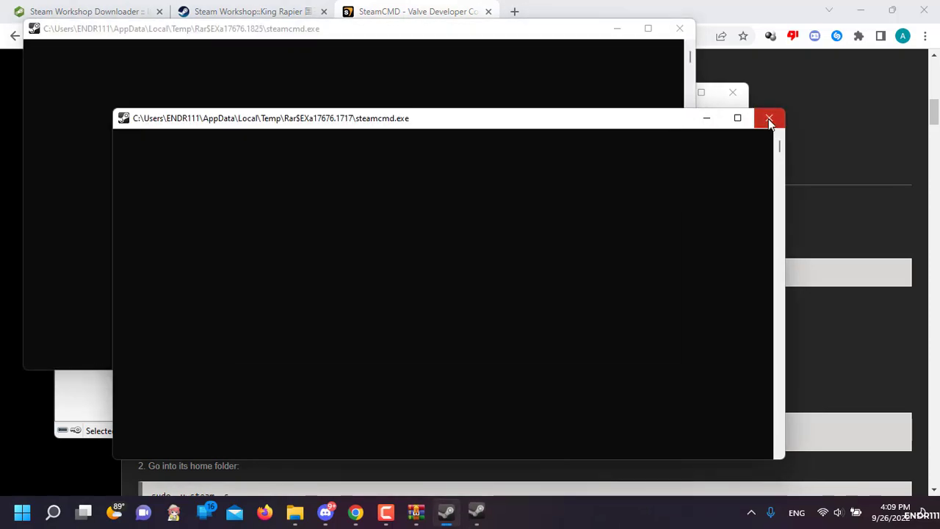
click(769, 118)
drag(484, 34, 591, 52)
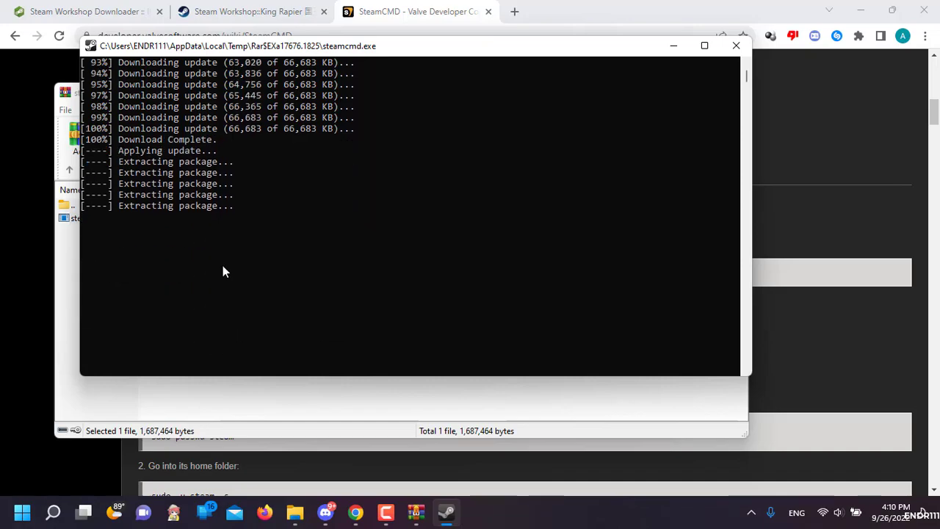
scroll(208, 210, up, 7)
scroll(219, 206, down, 5)
scroll(219, 206, down, 5)
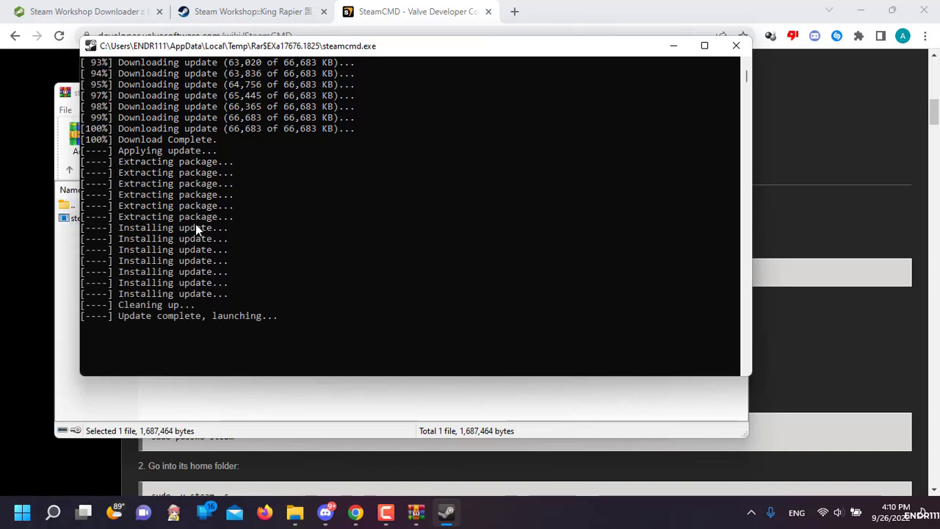
scroll(198, 224, down, 1)
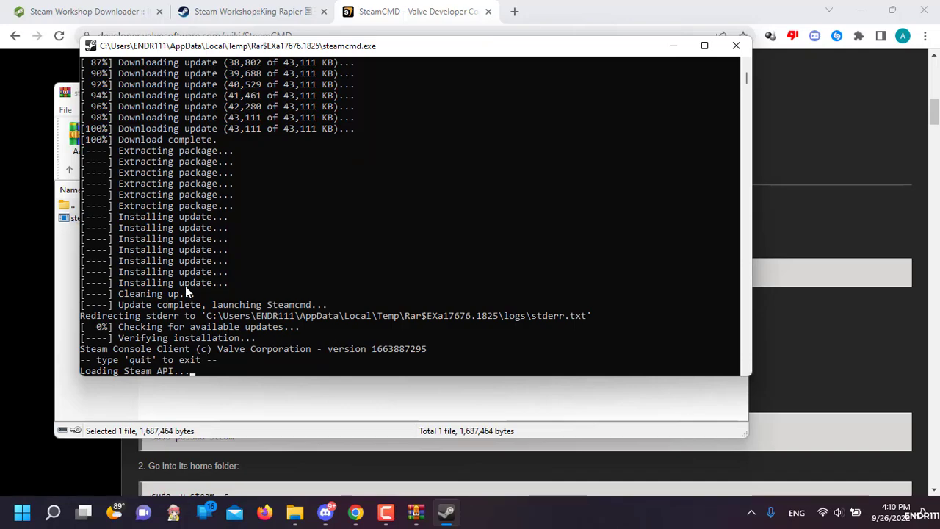
Step: Check that SteamCMD reaches its Steam> prompt, then close the console with Alt+F4
key(Return)
key(Return)
key(Return)
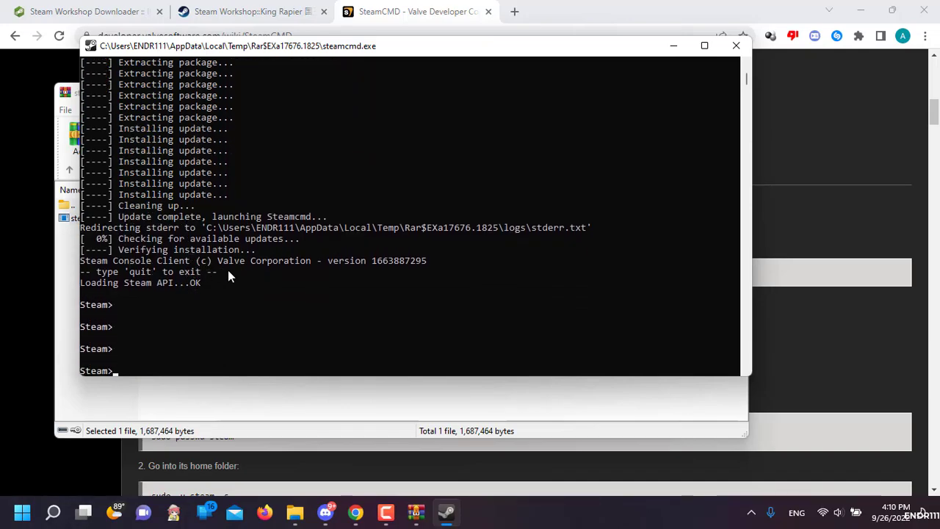
drag(139, 273, 340, 278)
click(231, 273)
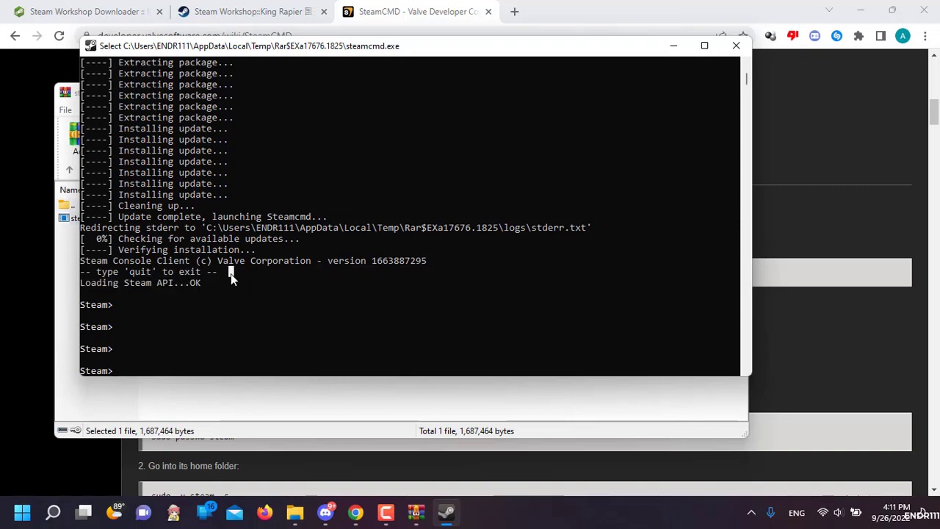
scroll(243, 280, down, 2)
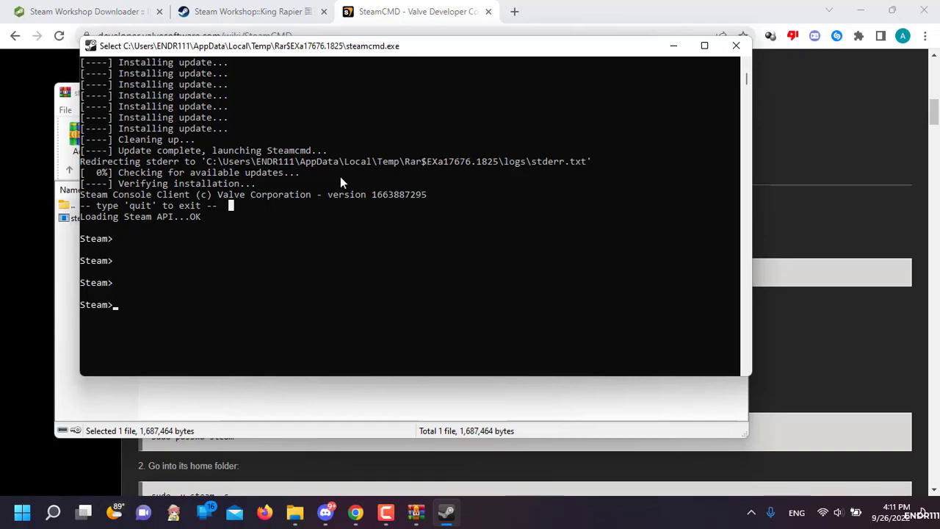
key(alt+F4)
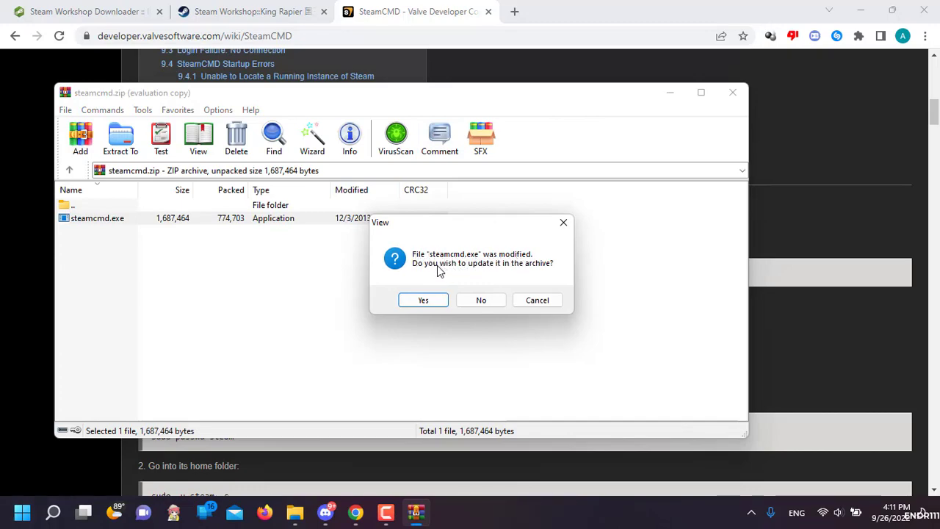
Step: Save the updated steamcmd.exe and new SteamCMD files into steamcmd.zip, then rerun steamcmd.exe
click(423, 300)
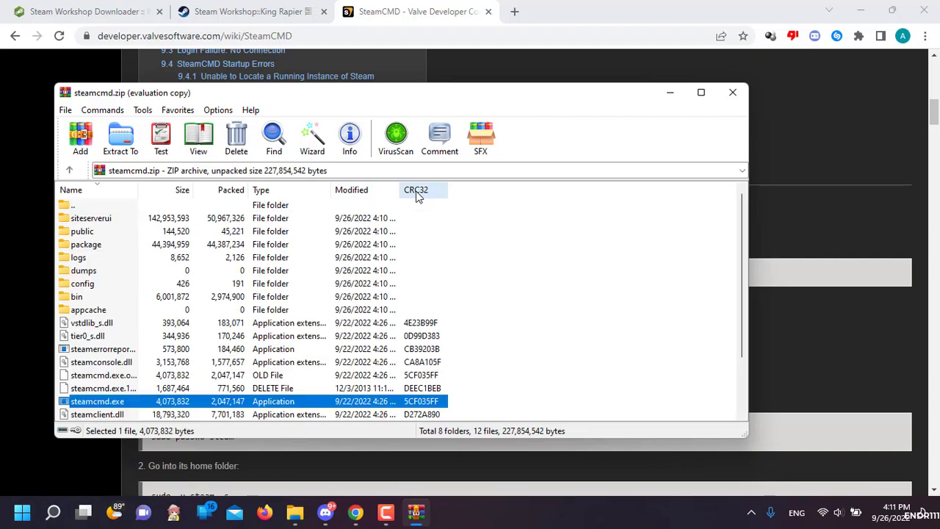
scroll(259, 321, down, 1)
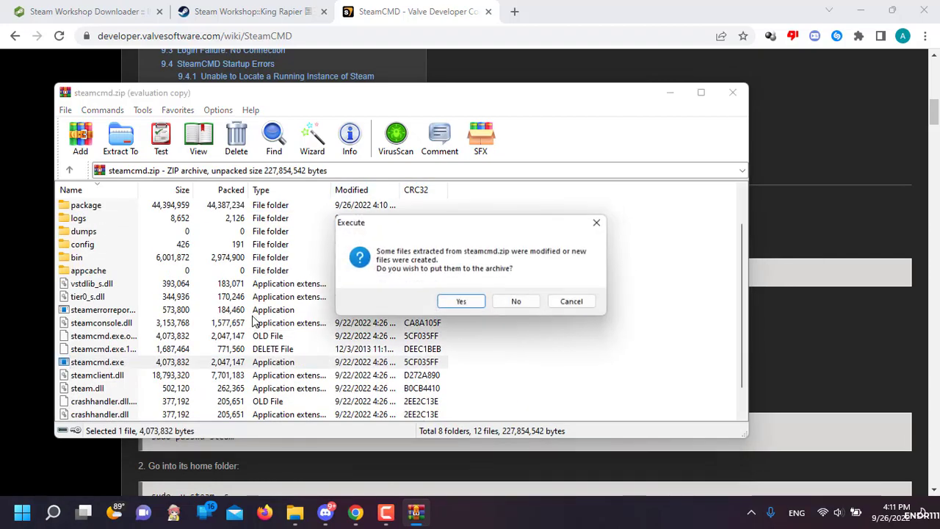
click(461, 303)
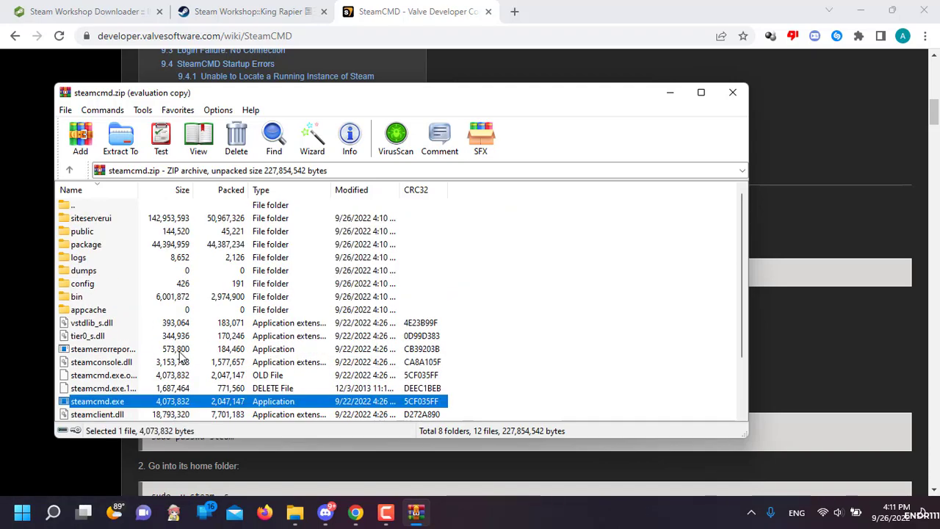
scroll(180, 356, down, 2)
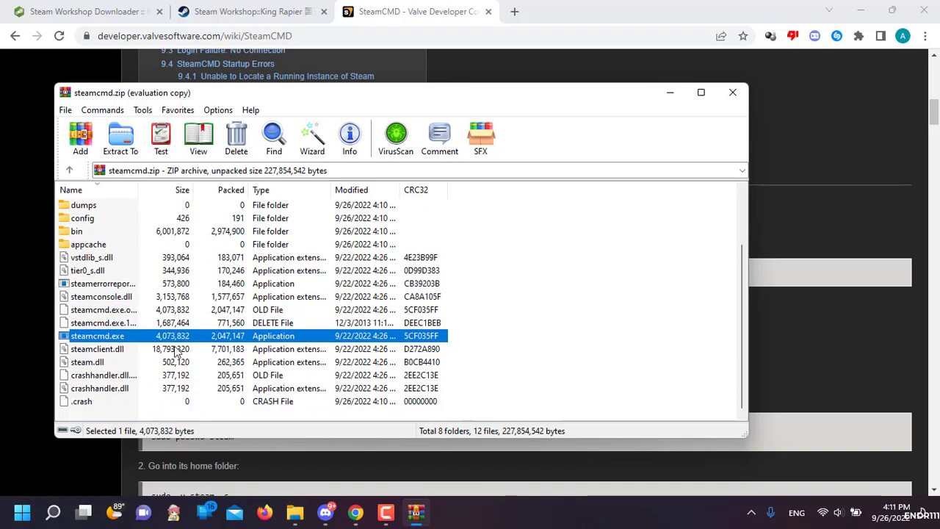
double_click(126, 337)
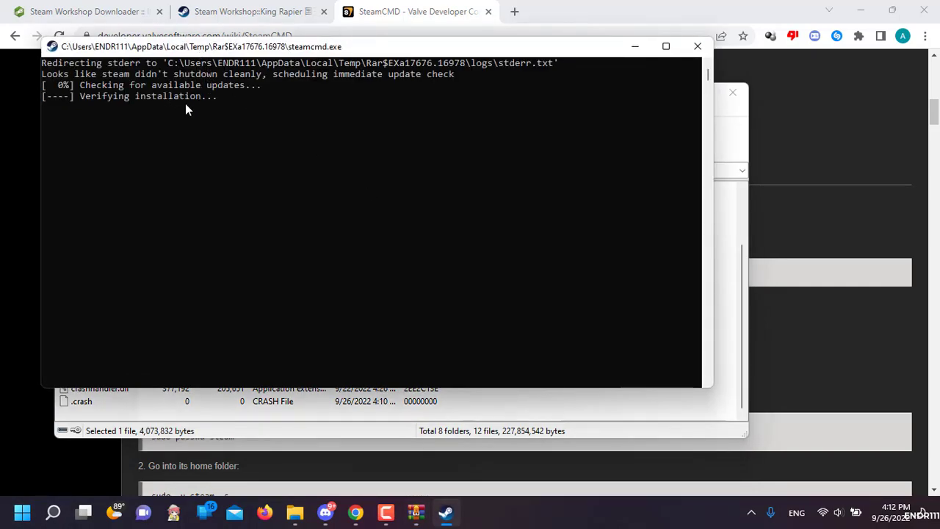
Step: Inspect the log path and user folder name in the SteamCMD output, then resume the console
drag(168, 67, 464, 64)
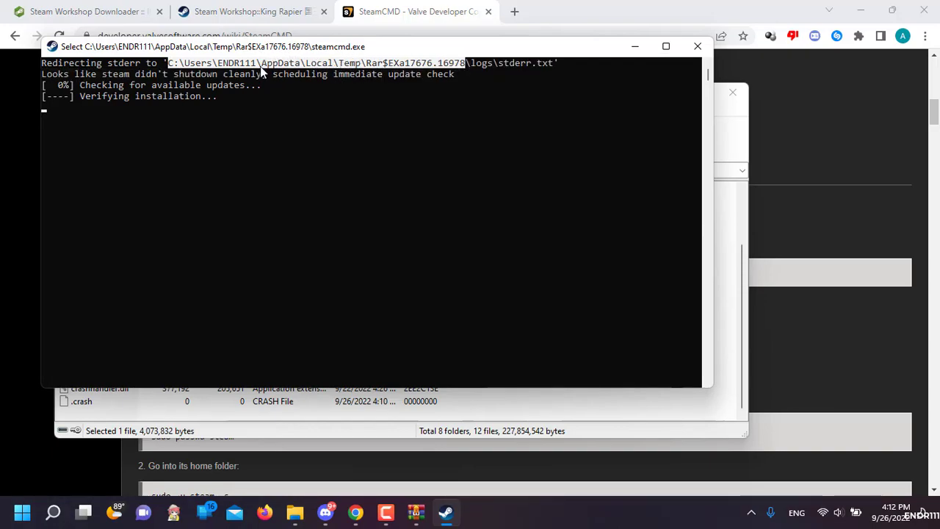
click(224, 84)
drag(237, 64, 263, 65)
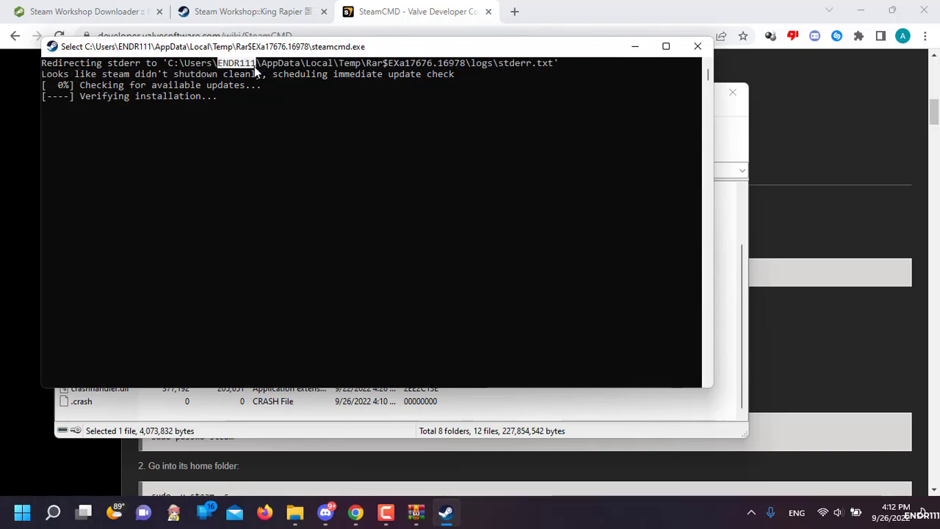
click(229, 116)
click(143, 107)
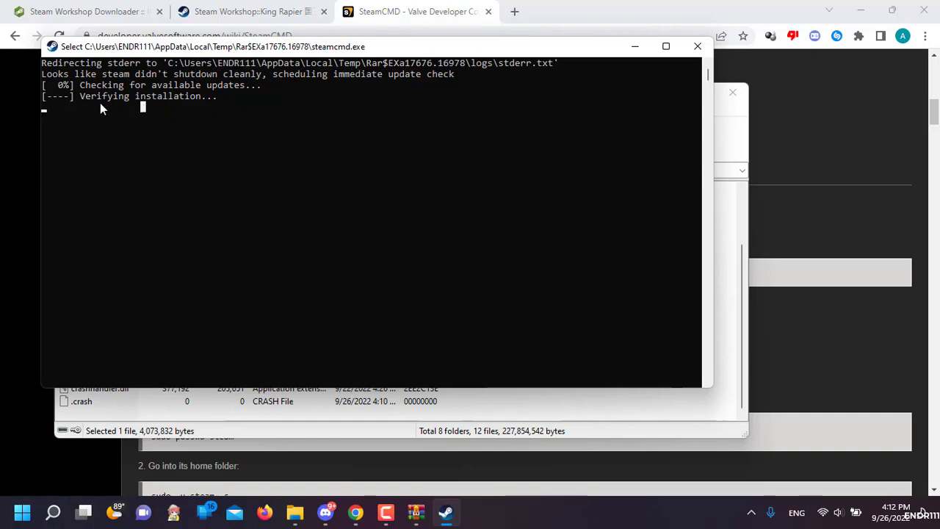
click(48, 108)
key(Return)
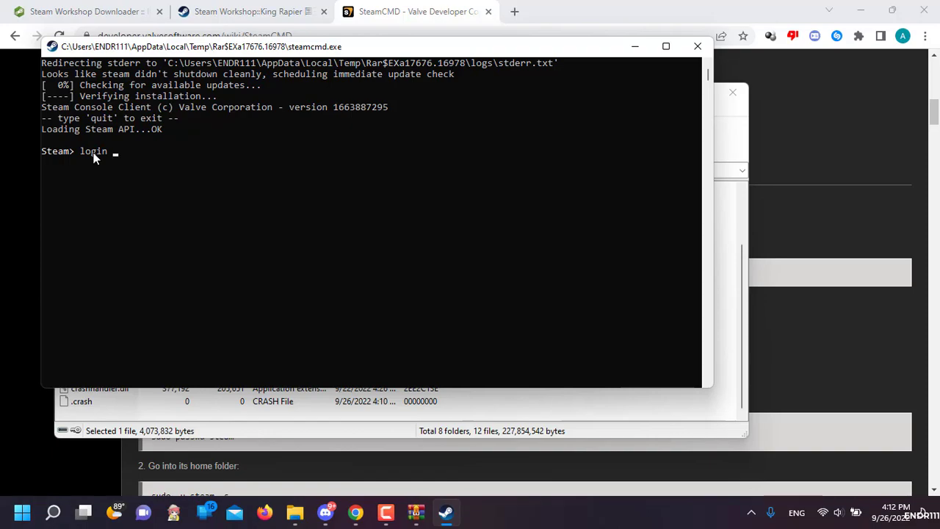
Step: Log in to Steam with the account name and password, reaching the Steam Guard code prompt
key(BackSpace)
key(BackSpace)
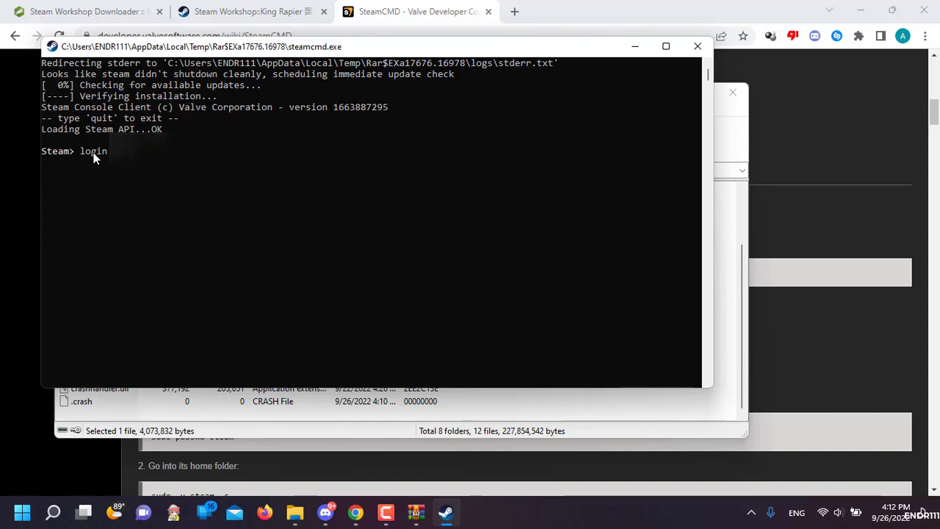
key(Return)
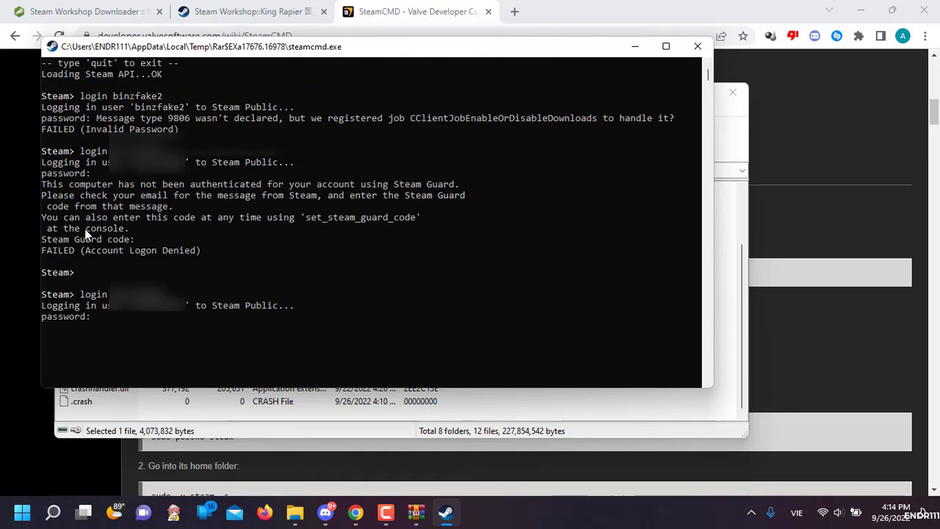
key(Return)
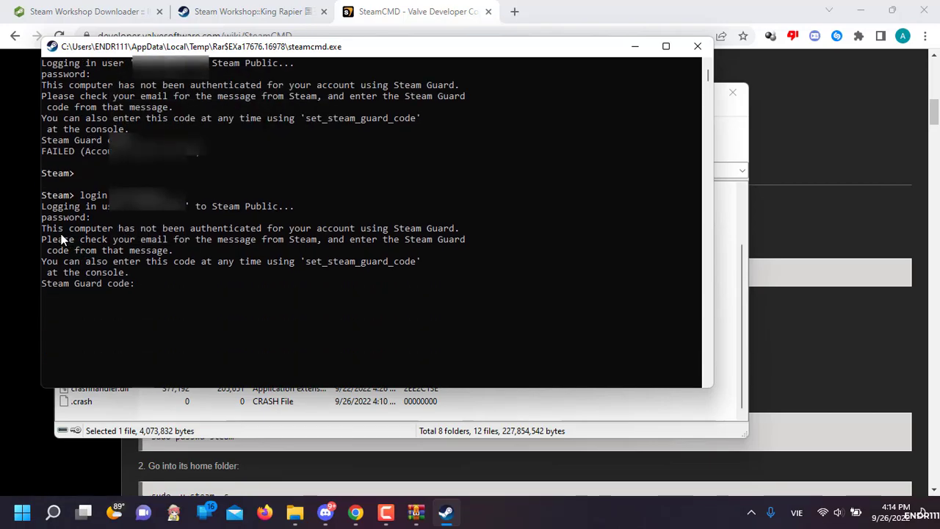
drag(62, 238, 256, 285)
click(215, 296)
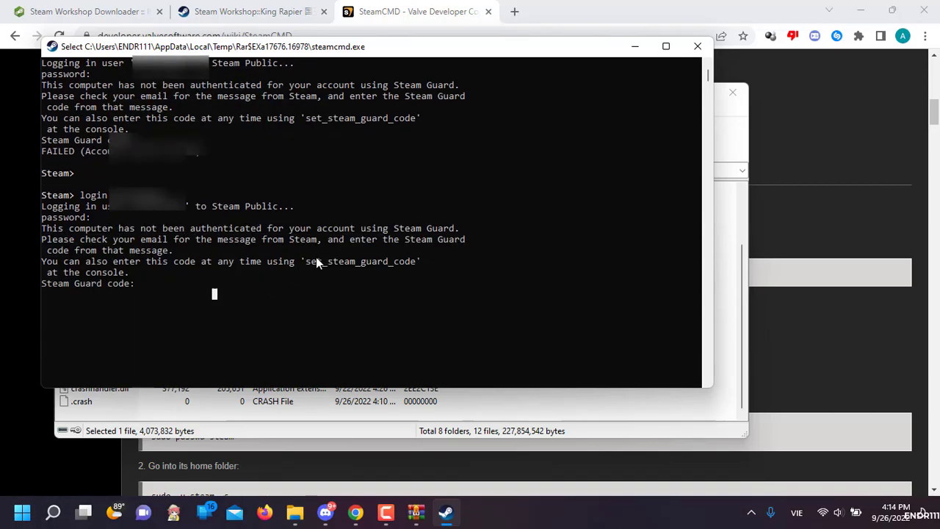
Step: Load gmail.com in a new Chrome tab
click(515, 7)
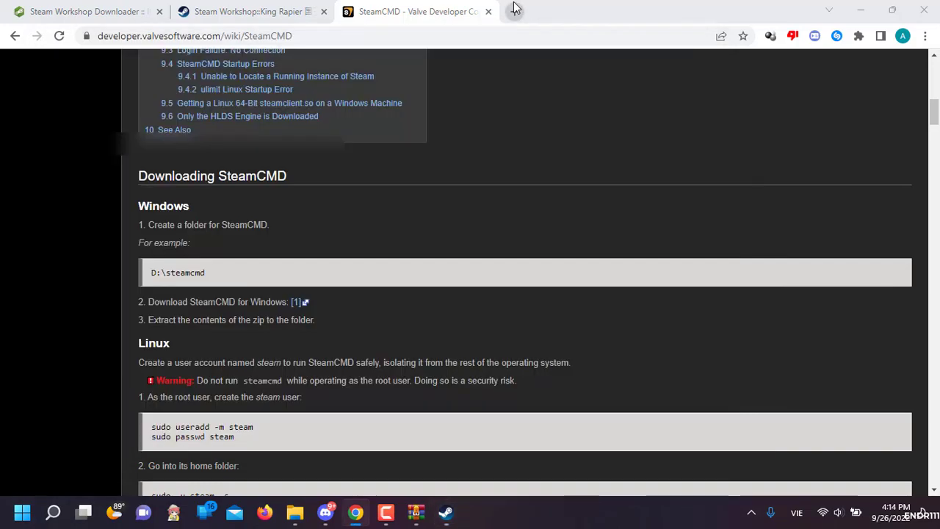
click(514, 9)
text(gmail.com)
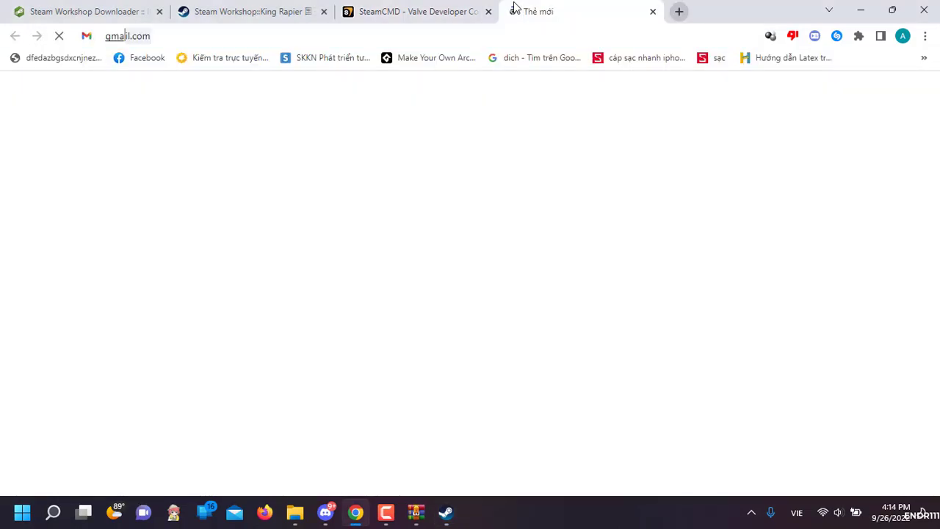
key(Return)
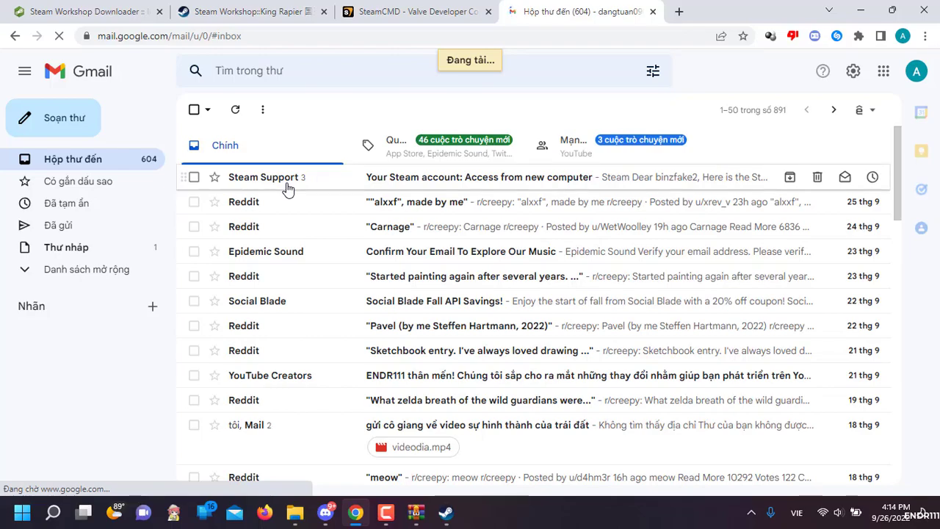
Step: Read the Steam Guard code in the Steam Support account access email, then return to SteamCMD
click(287, 189)
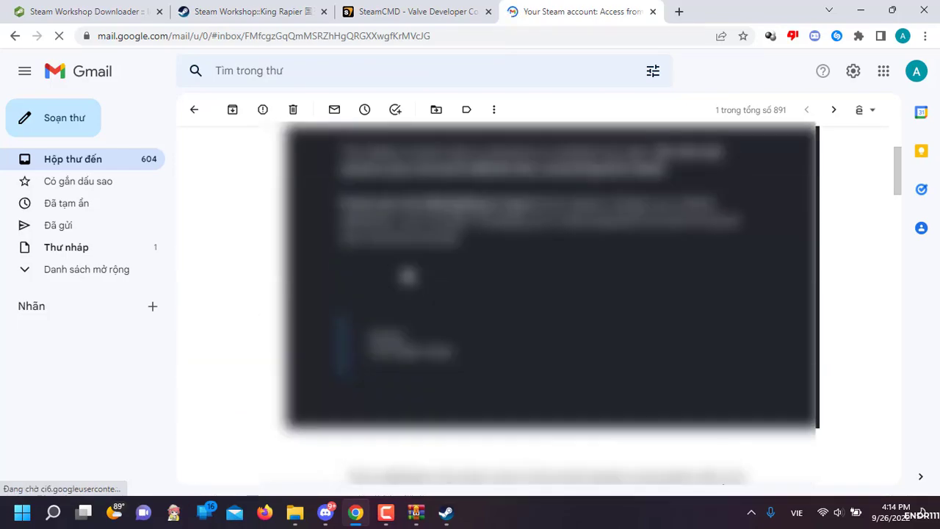
scroll(409, 279, down, 5)
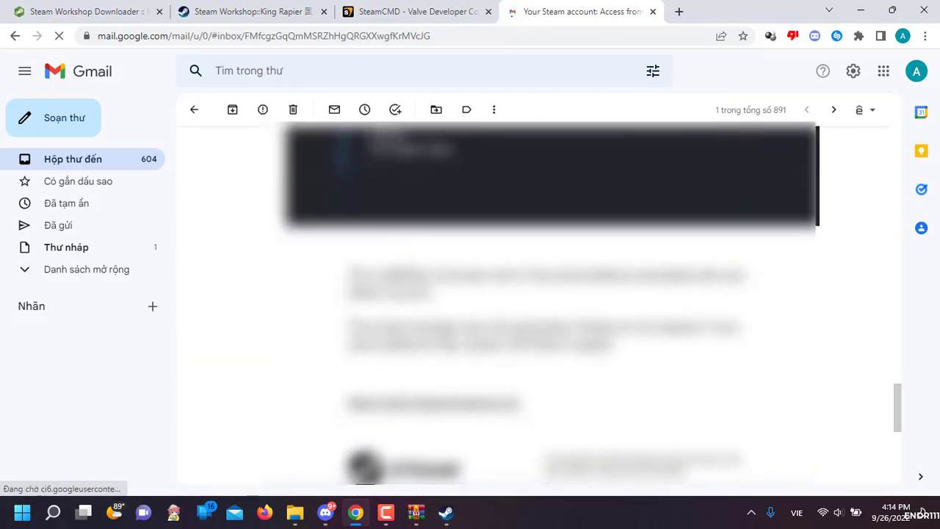
scroll(409, 279, down, 3)
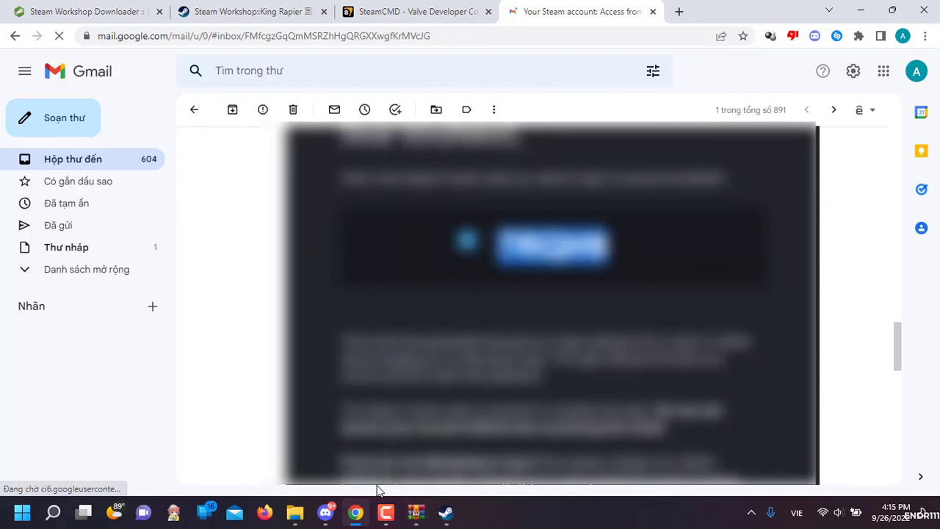
click(445, 512)
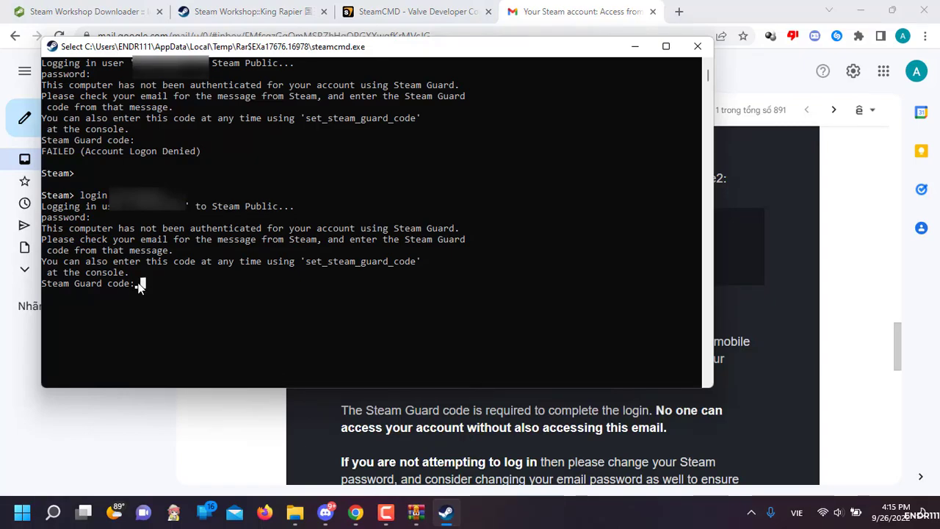
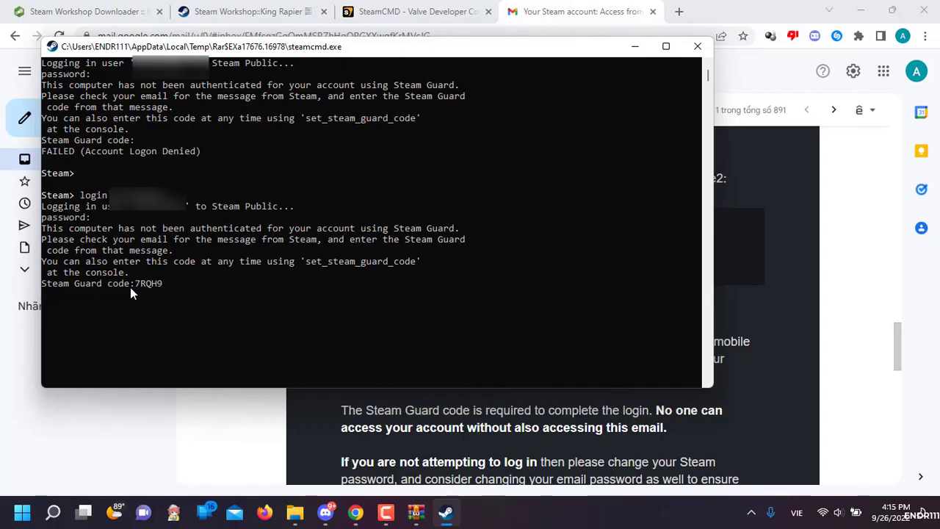
Step: Paste the emailed Steam Guard code to complete the SteamCMD login
key(Return)
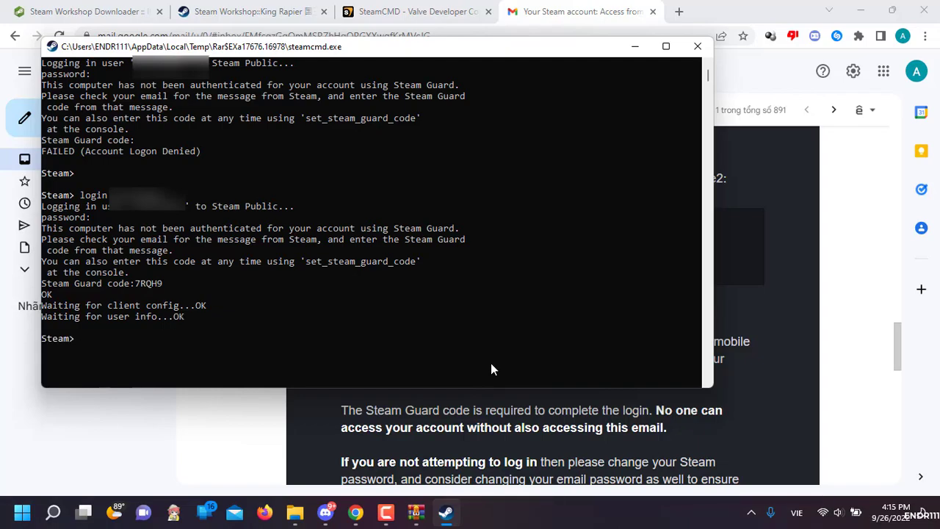
click(74, 9)
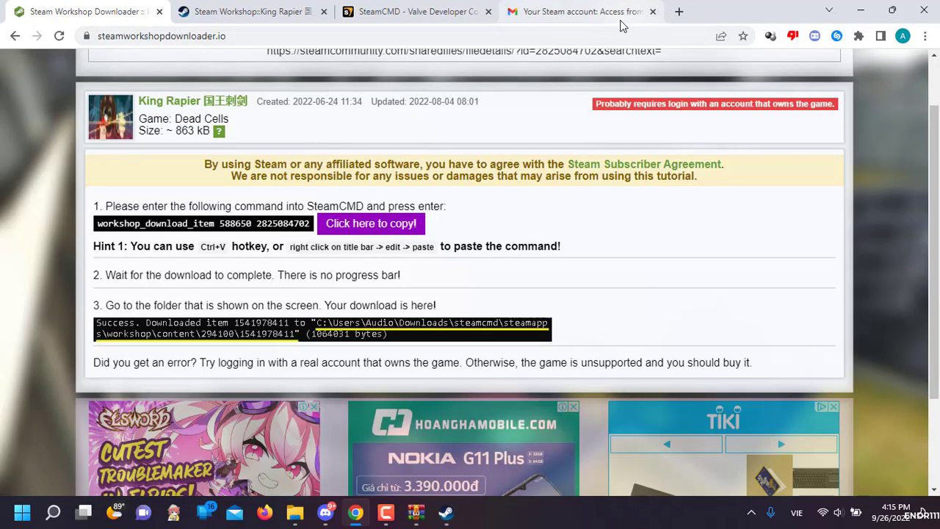
Step: Close the Gmail tab and copy King Rapier's workshop_download_item command from the downloader page
click(652, 12)
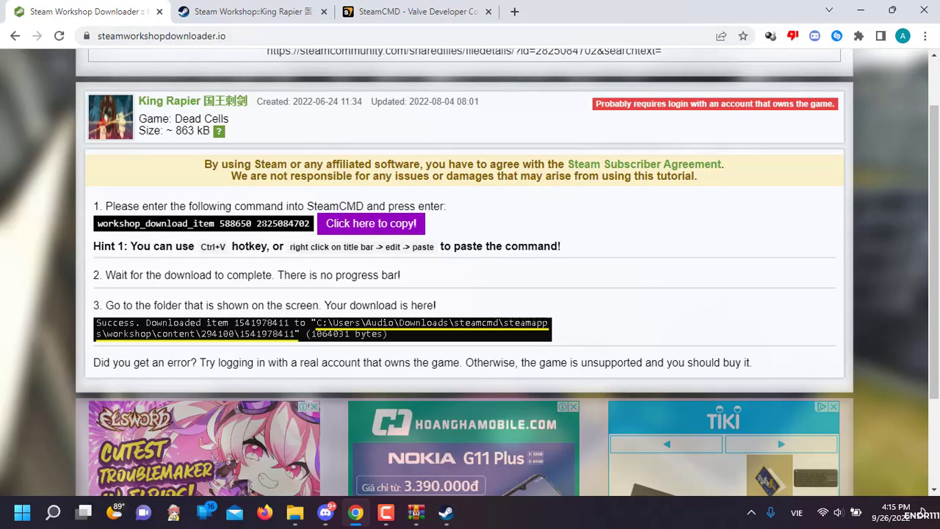
click(354, 227)
click(445, 512)
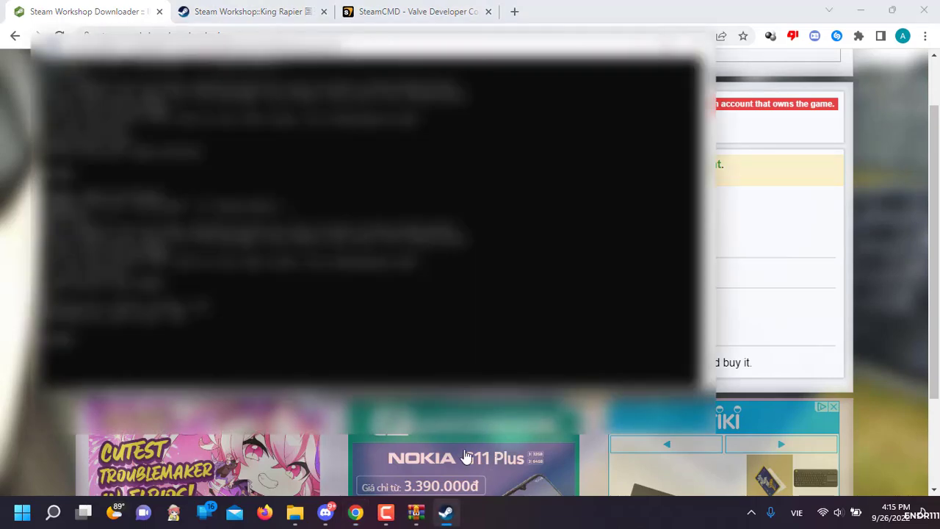
click(445, 511)
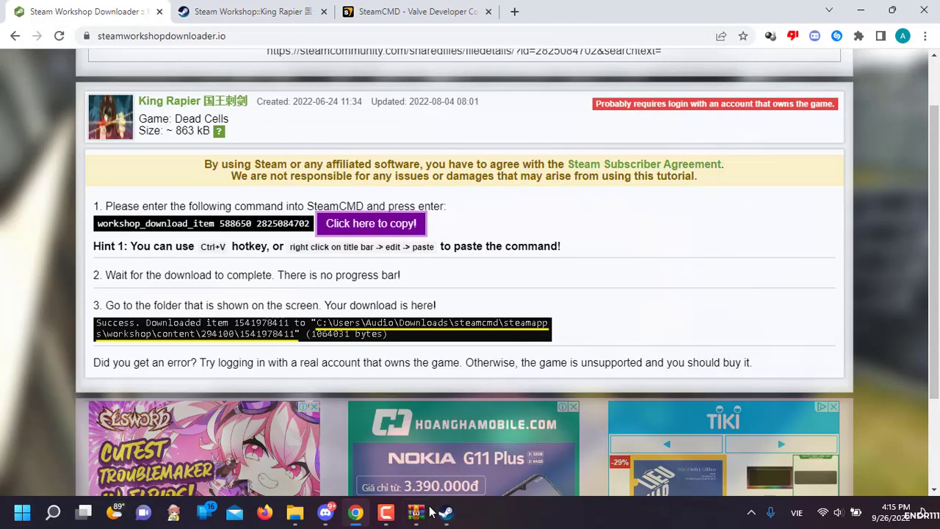
click(417, 512)
click(445, 512)
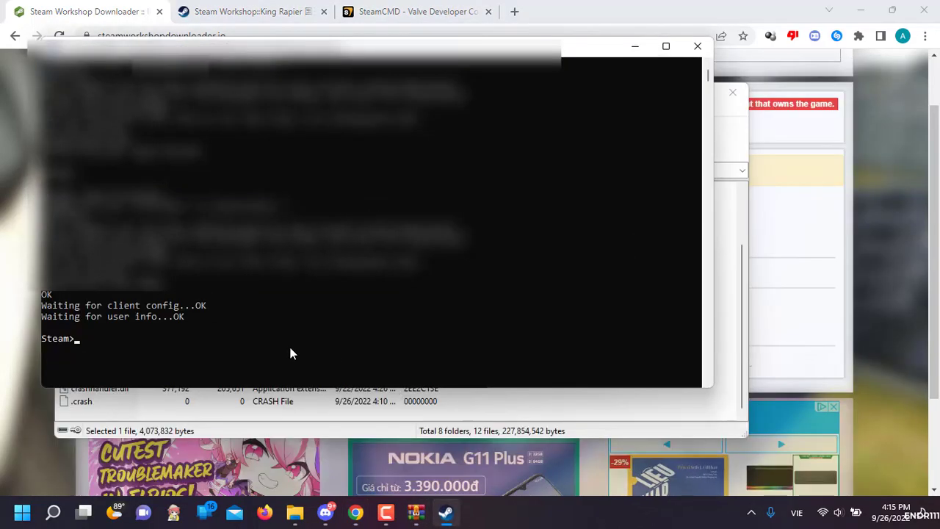
right_click(186, 343)
key(Return)
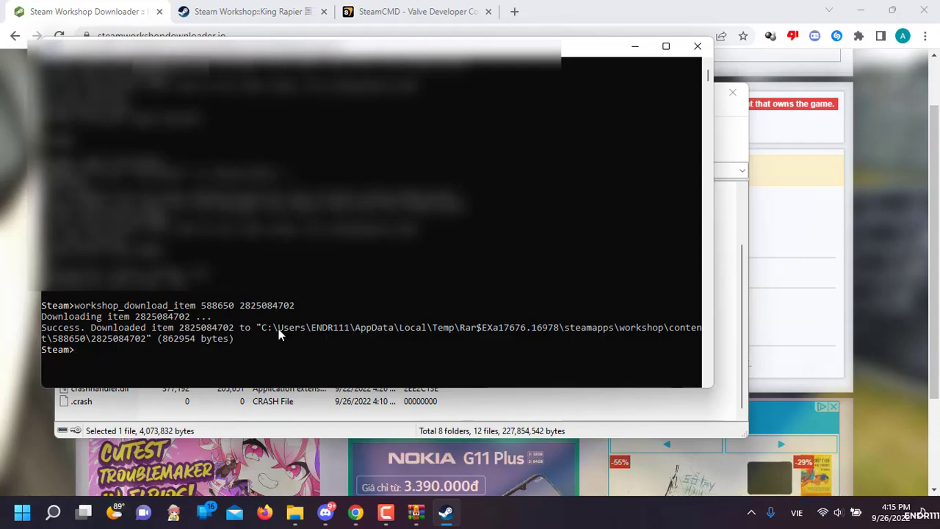
drag(263, 325, 384, 310)
click(507, 331)
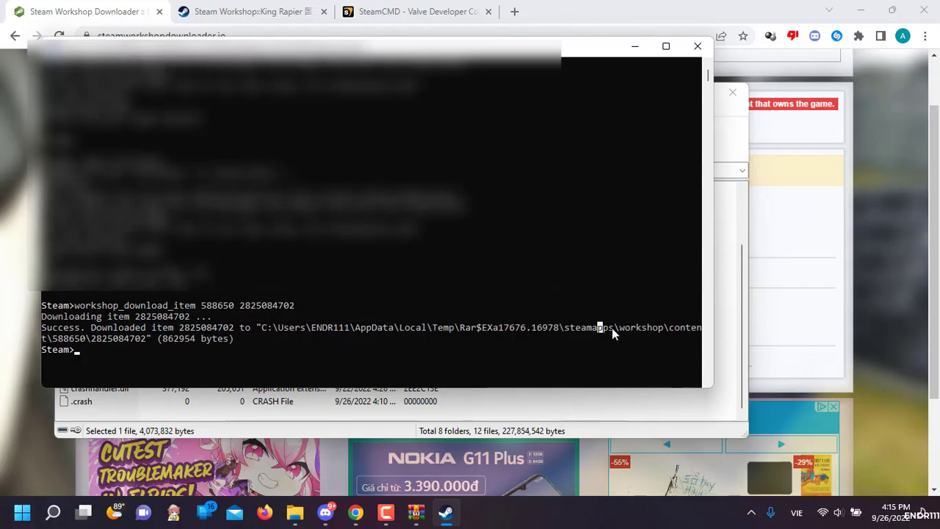
click(645, 329)
click(545, 348)
click(73, 351)
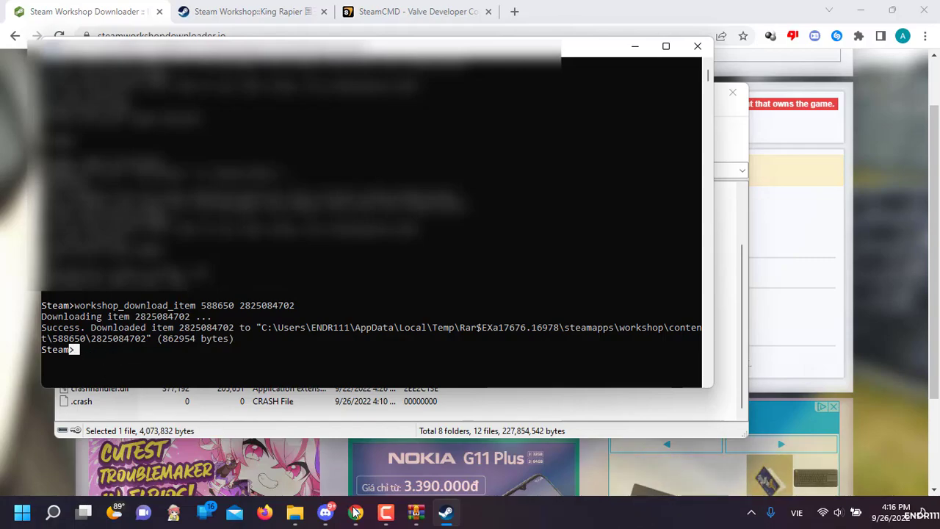
click(295, 511)
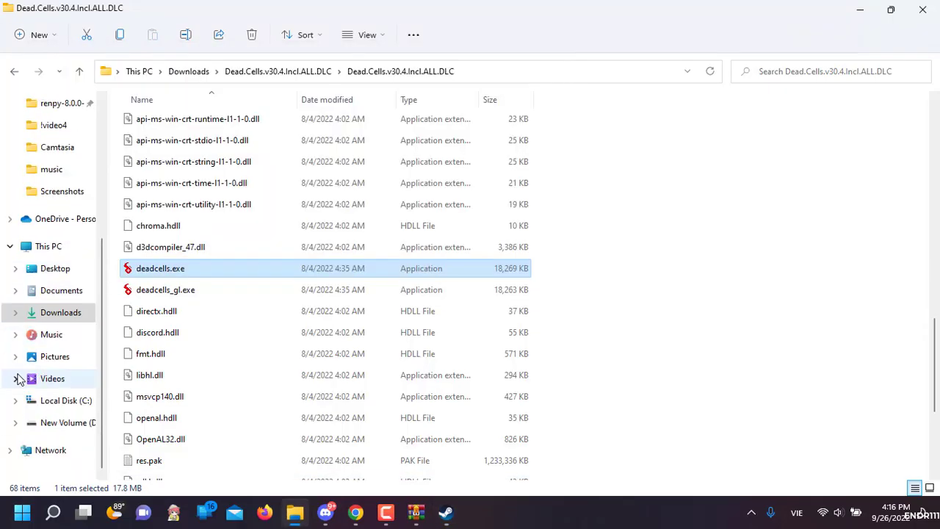
Step: Browse from C: through Users and the profile folder into AppData\Local
click(47, 406)
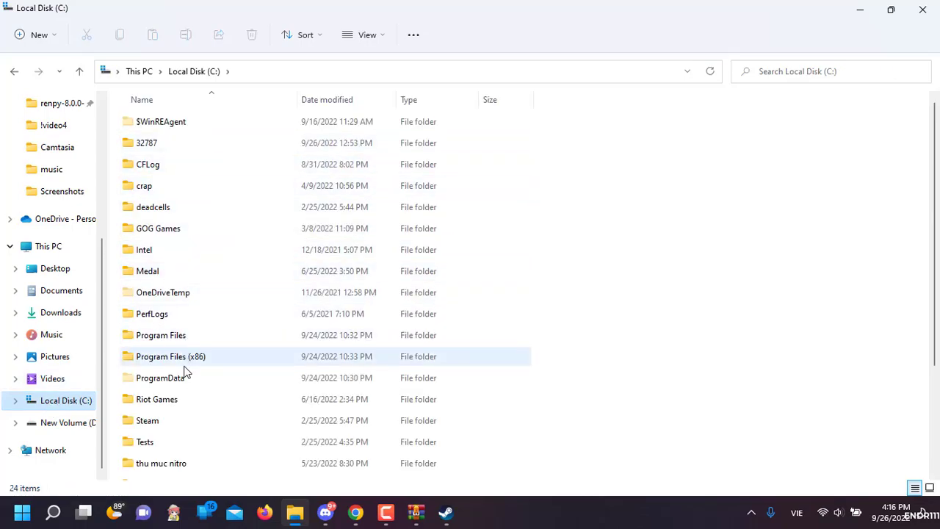
scroll(192, 393, down, 3)
double_click(183, 344)
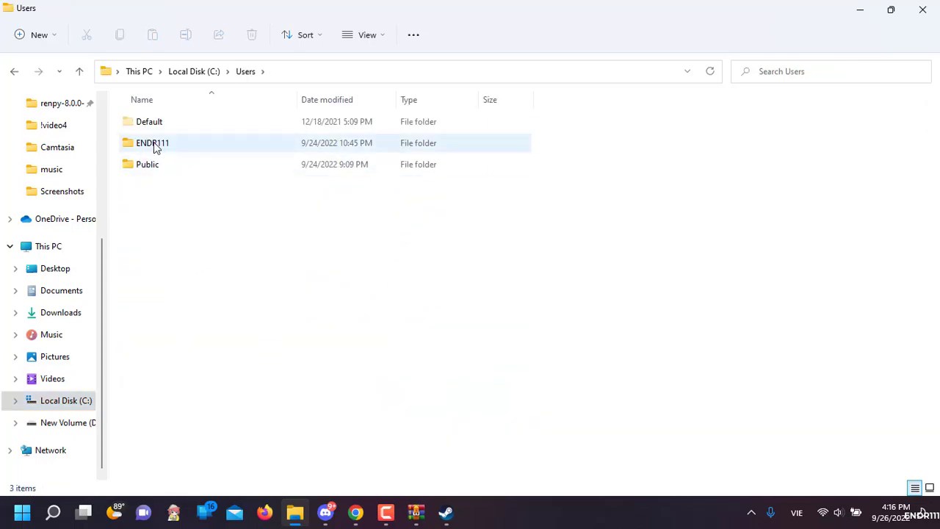
double_click(165, 145)
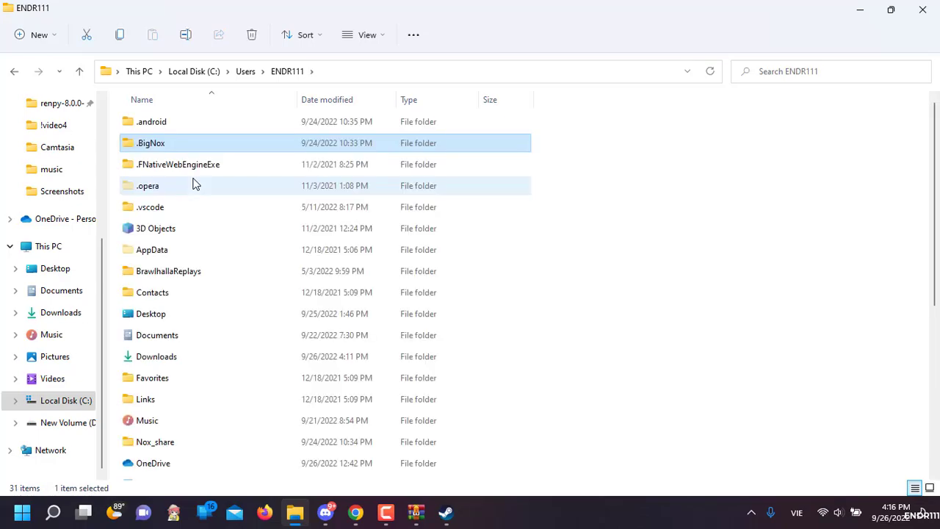
scroll(223, 292, down, 2)
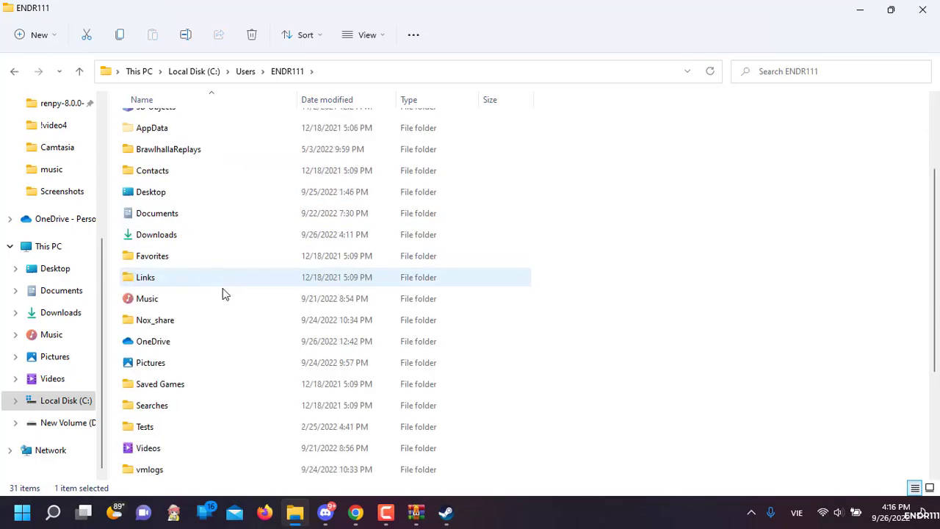
click(175, 129)
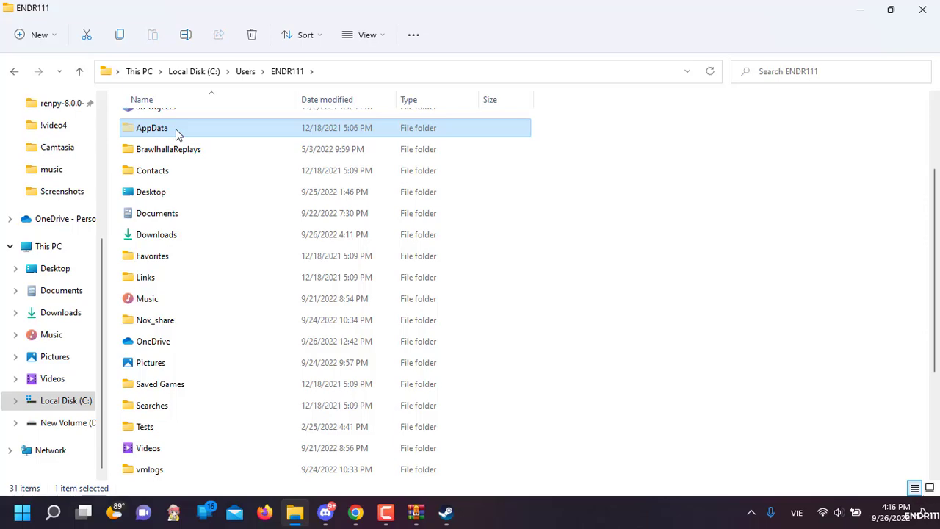
click(176, 129)
click(197, 128)
double_click(199, 128)
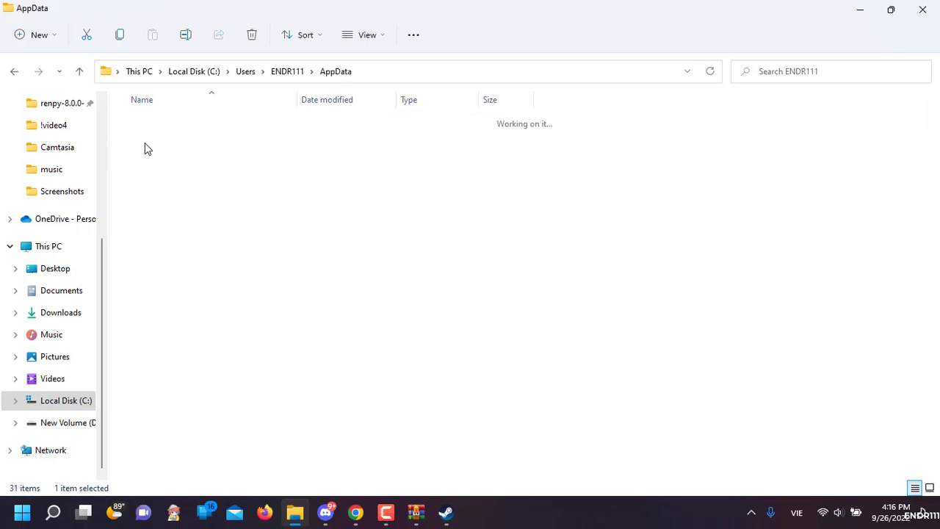
click(156, 125)
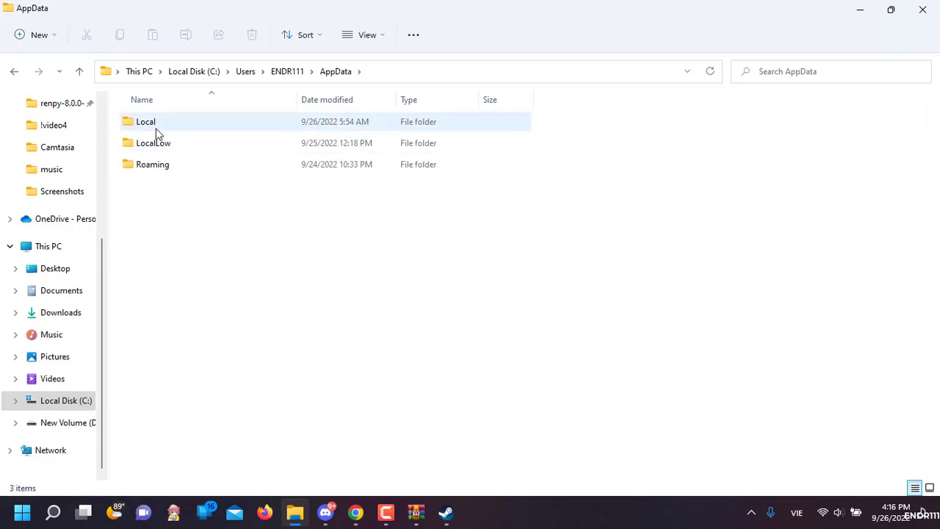
double_click(155, 131)
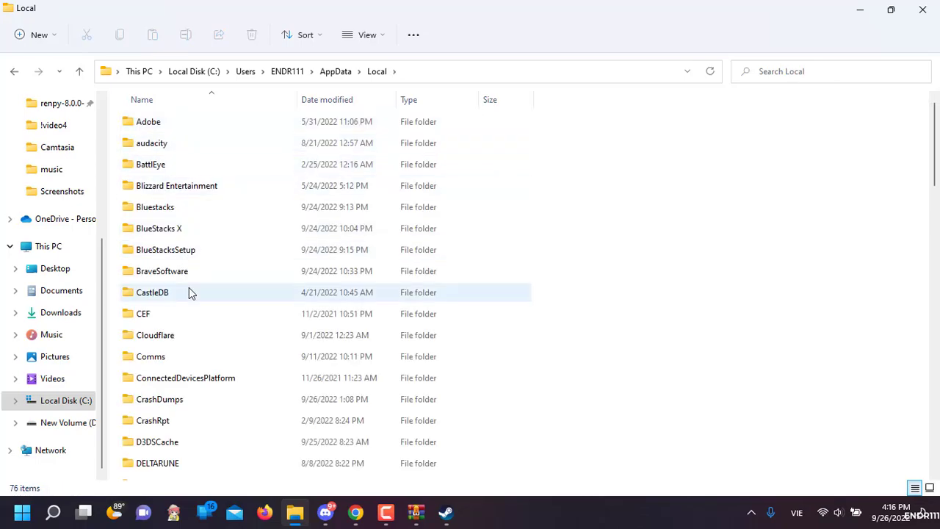
scroll(197, 323, down, 2)
scroll(198, 334, up, 2)
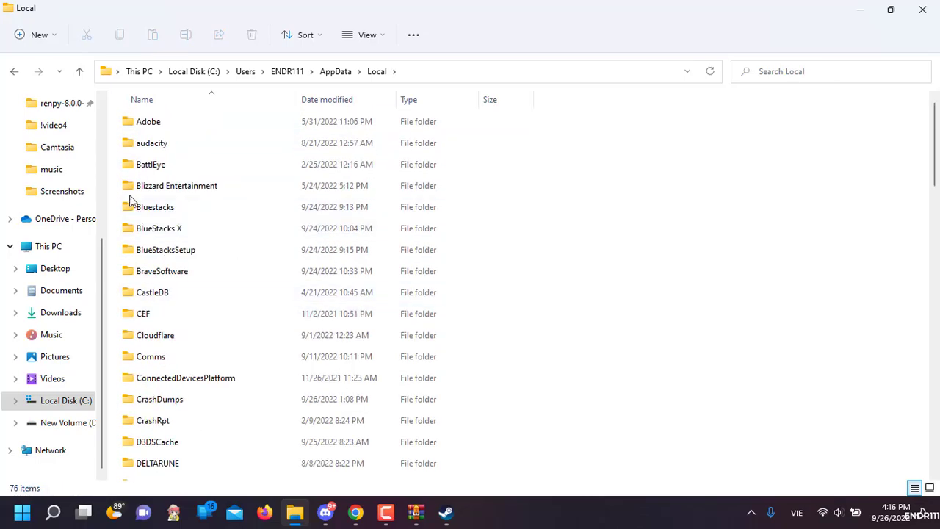
scroll(242, 213, down, 4)
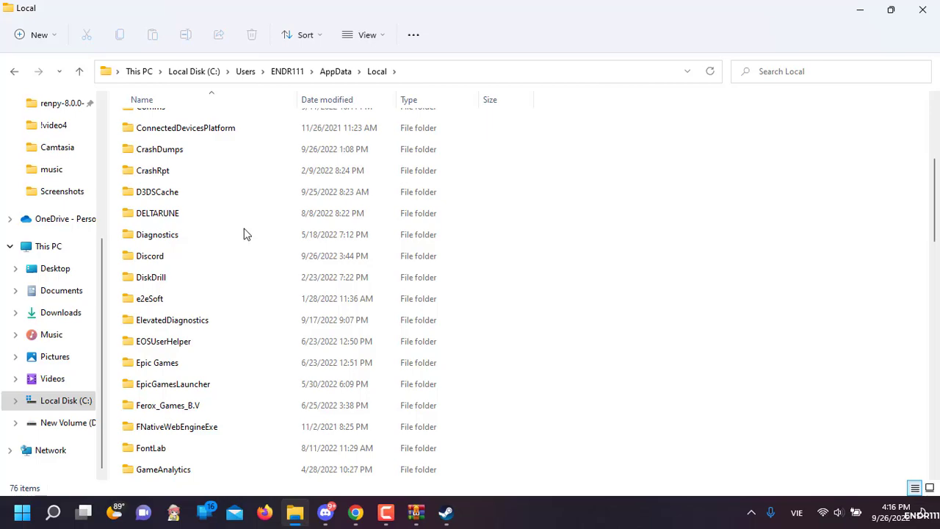
Step: Check the download path in SteamCMD and open the Temp folder
click(446, 512)
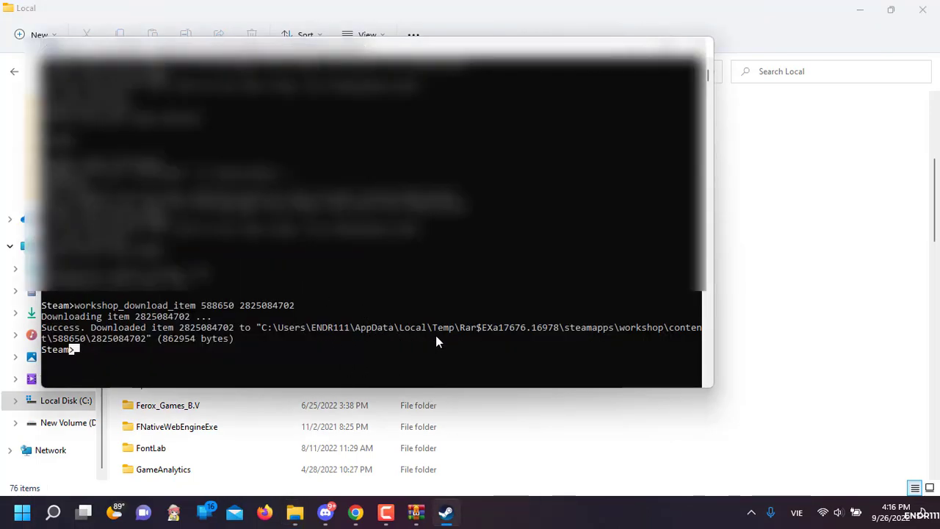
key(alt+Tab)
scroll(288, 316, down, 9)
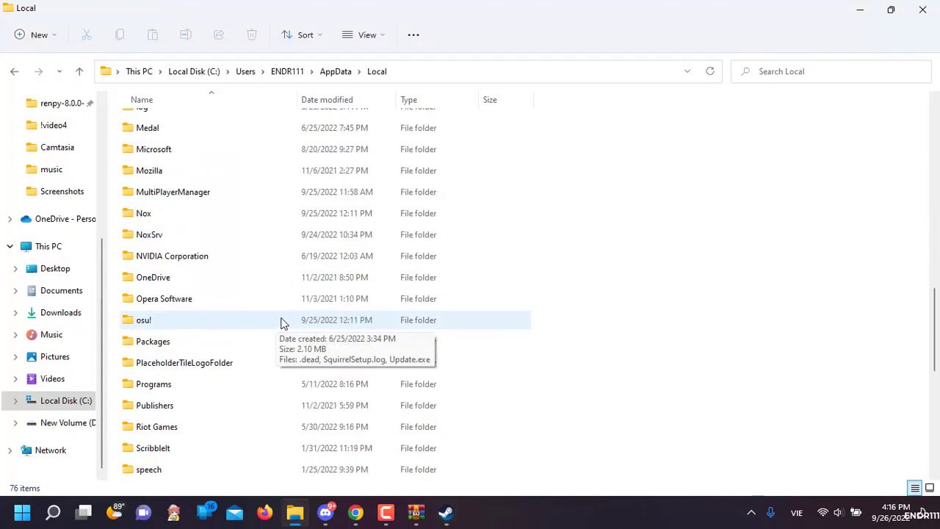
scroll(281, 321, down, 7)
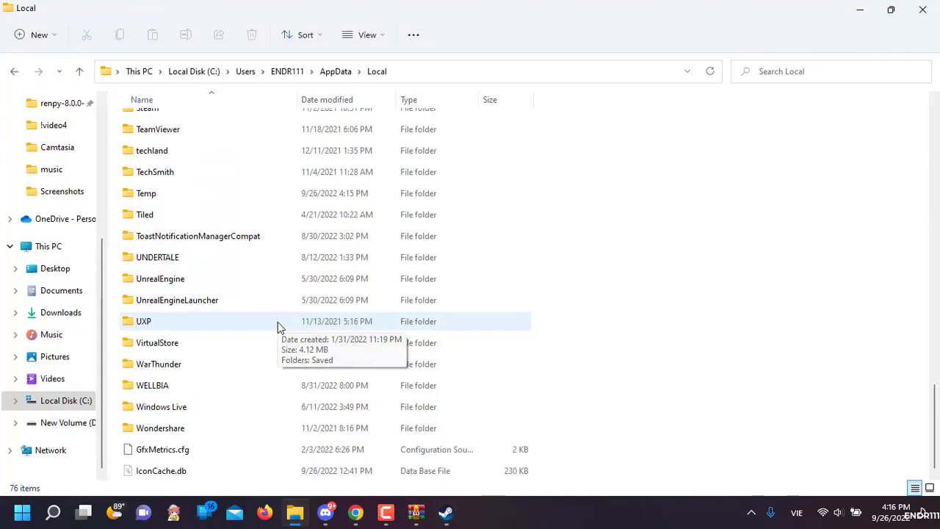
double_click(172, 195)
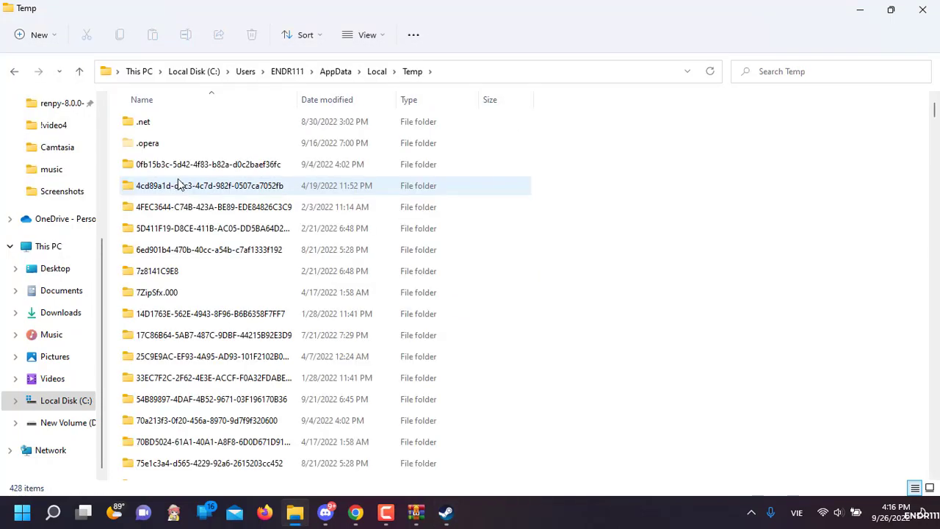
Step: Find and open the Rar$EXa17676.16978 folder holding the SteamCMD files
key(alt+Tab)
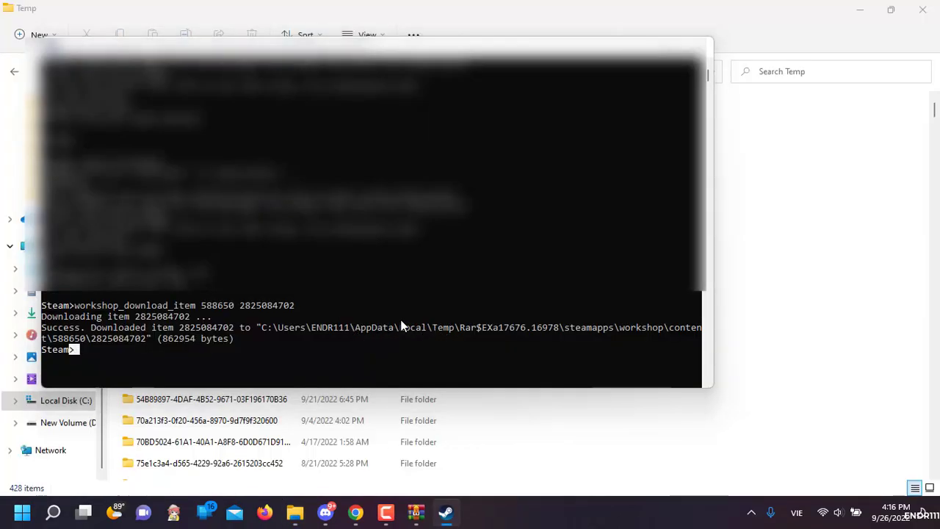
key(alt+Tab)
scroll(221, 360, down, 10)
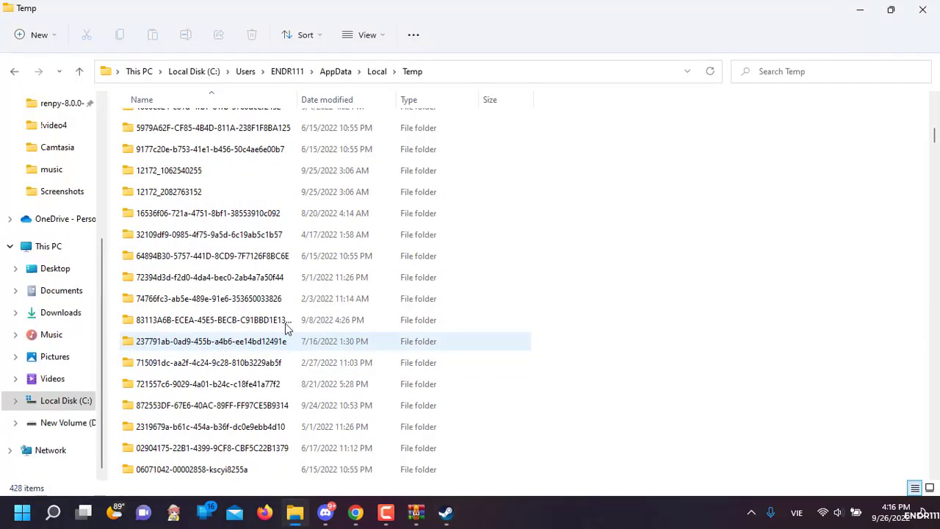
scroll(242, 316, down, 12)
scroll(186, 323, down, 14)
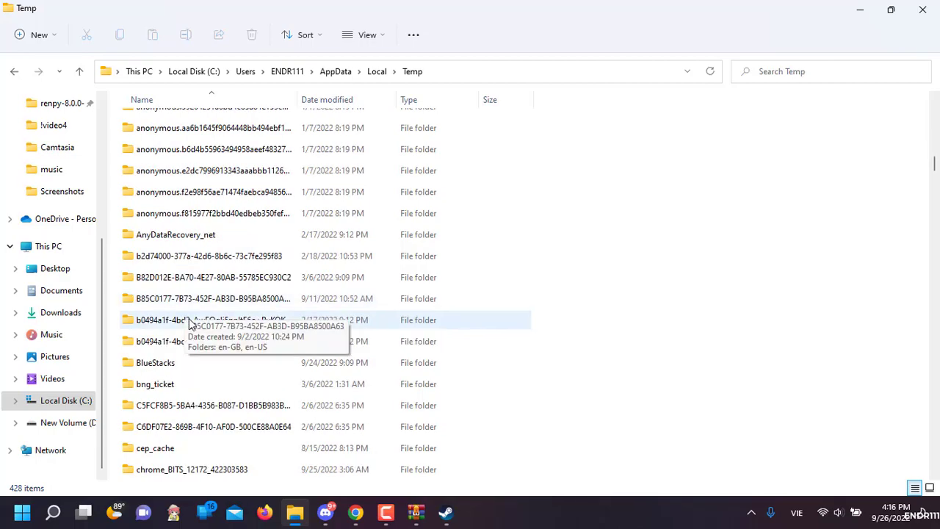
scroll(184, 335, down, 12)
scroll(199, 340, up, 4)
scroll(207, 323, up, 4)
key(alt+Tab)
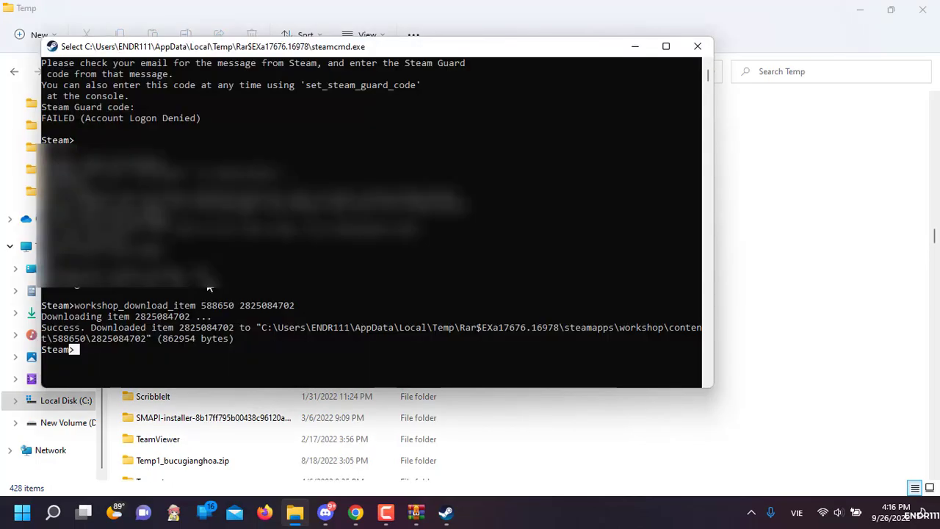
key(alt+Tab)
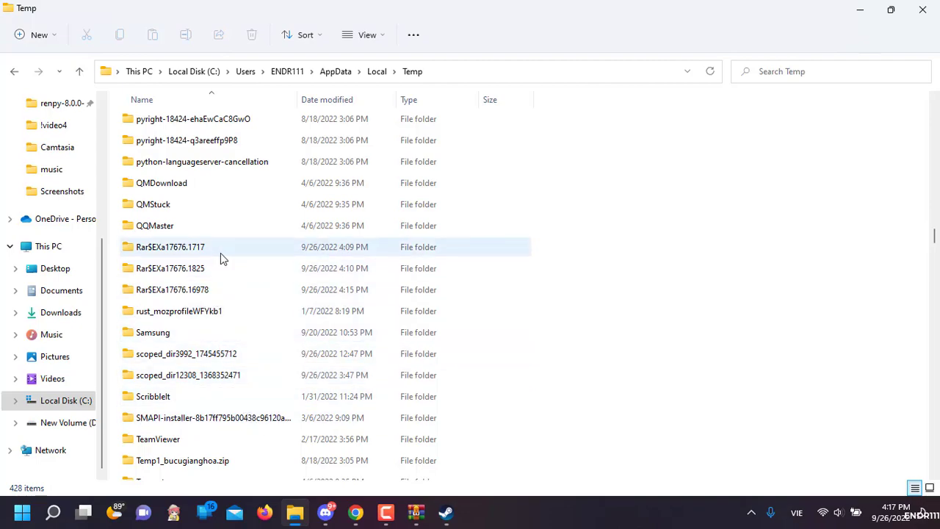
scroll(239, 323, up, 1)
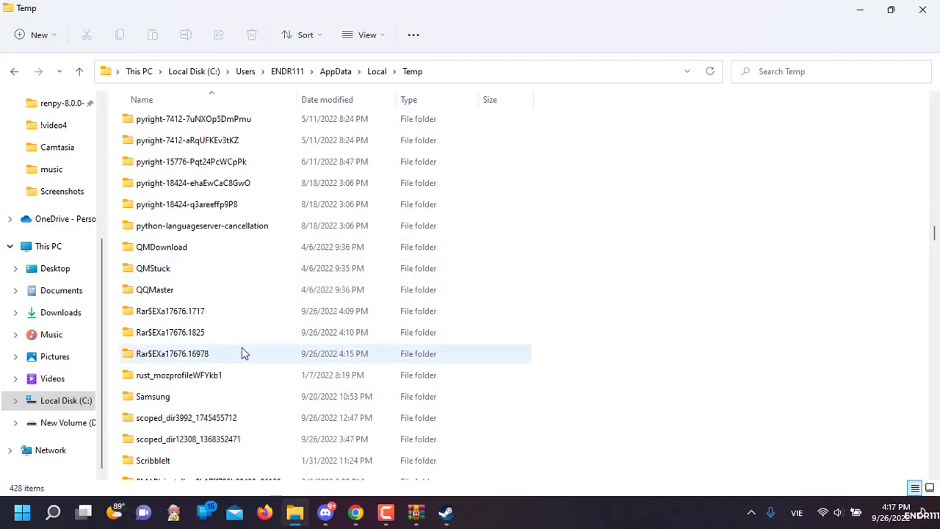
key(alt+Tab)
key(alt+Tab)
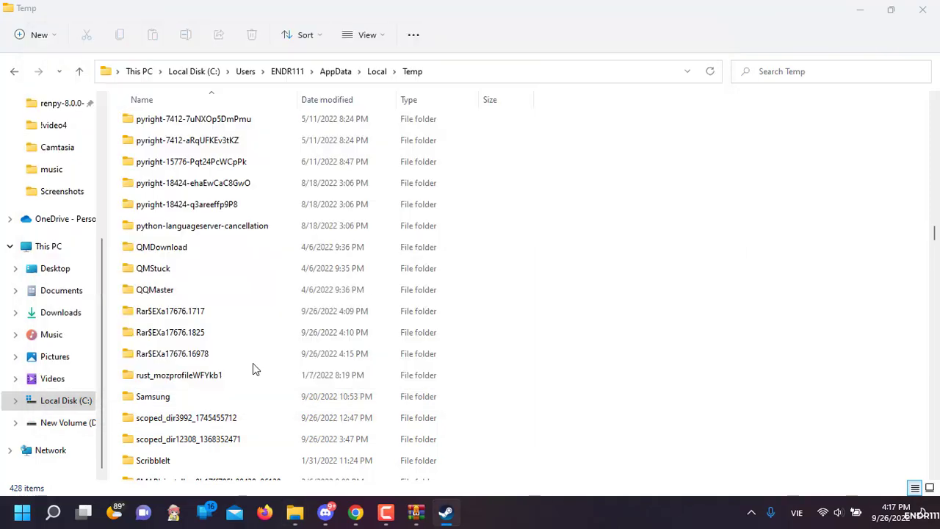
double_click(227, 358)
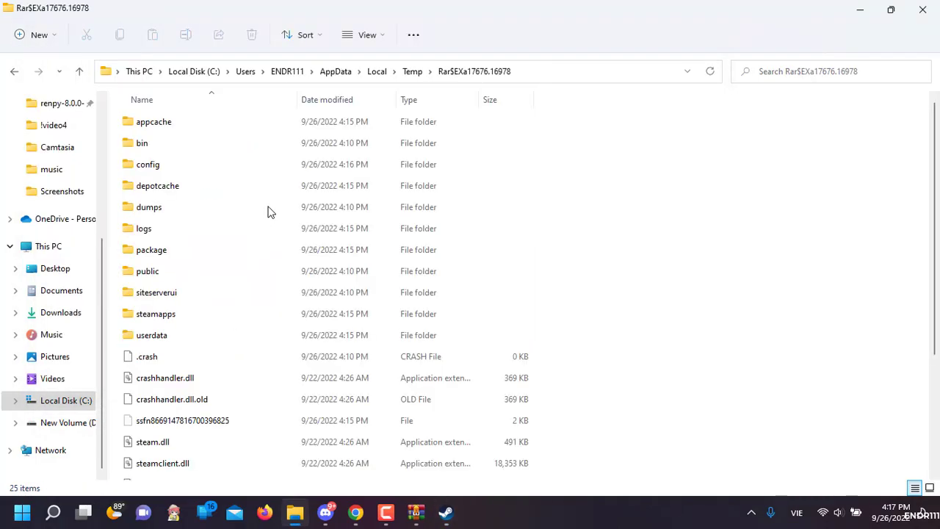
Step: Go down into steamapps\workshop\content\588650
double_click(245, 318)
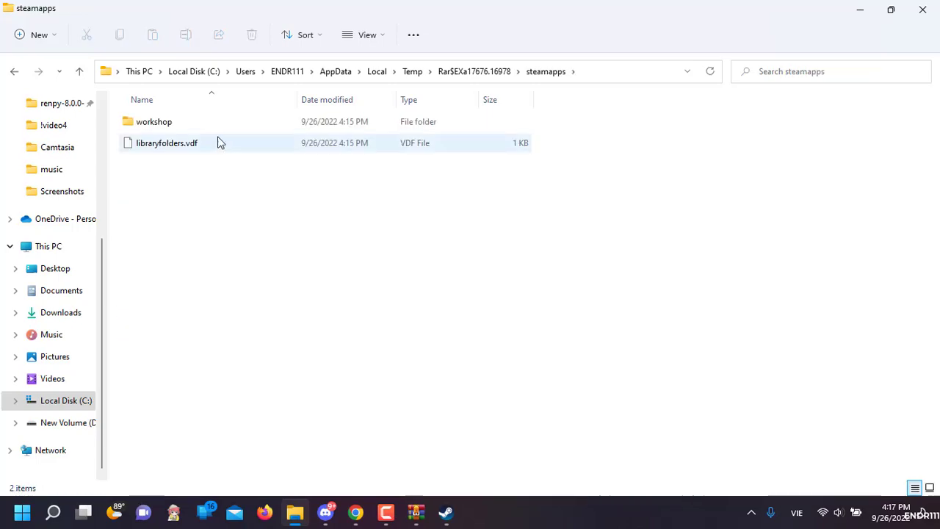
double_click(216, 128)
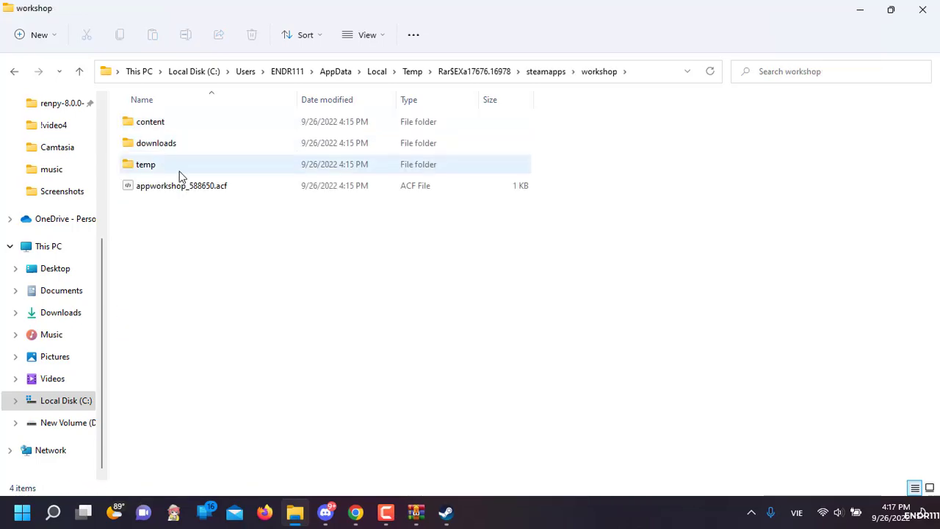
double_click(177, 130)
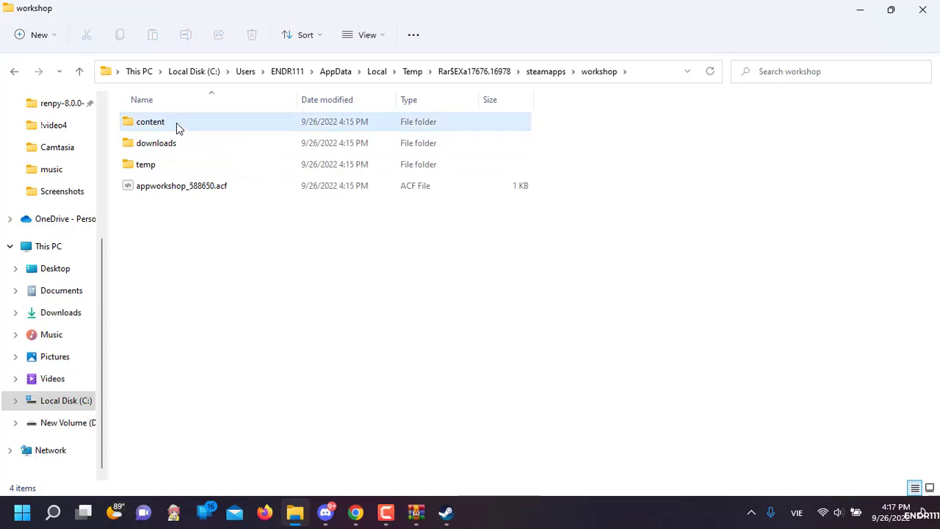
double_click(176, 123)
double_click(176, 124)
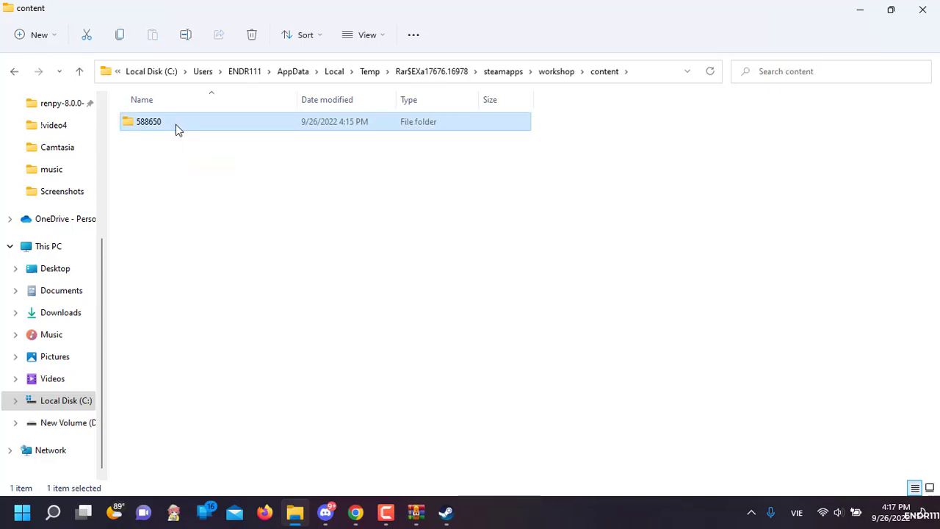
click(165, 124)
double_click(165, 124)
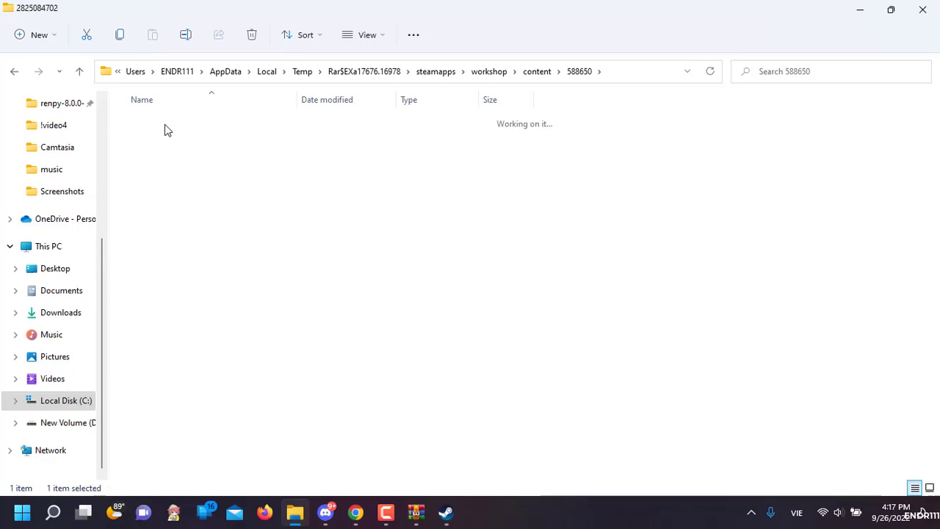
click(147, 129)
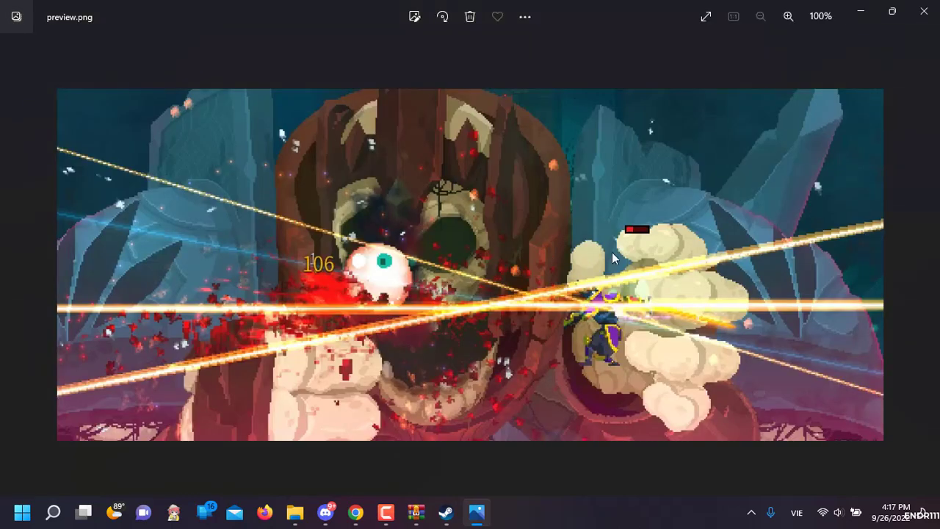
click(924, 11)
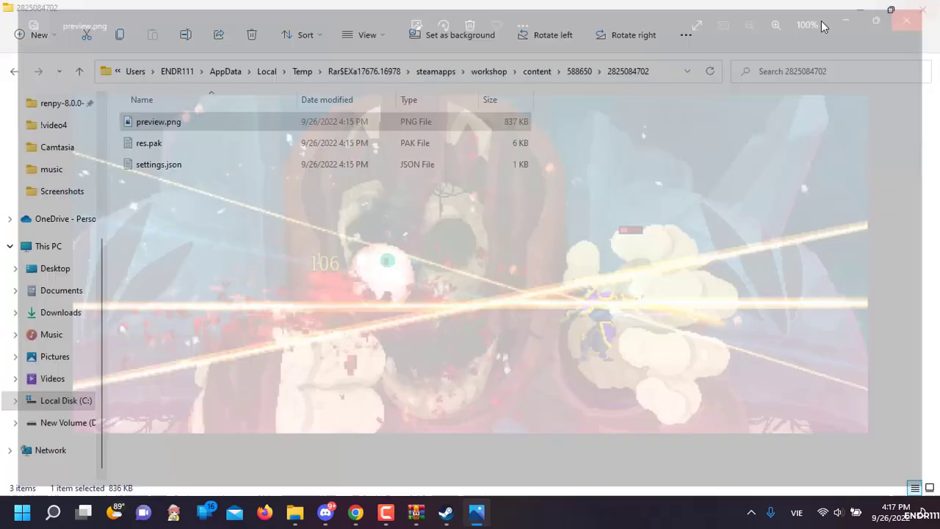
Step: Rename res.pak to res1 so the King Rapier mod file becomes res1.pak
scroll(29, 301, up, 2)
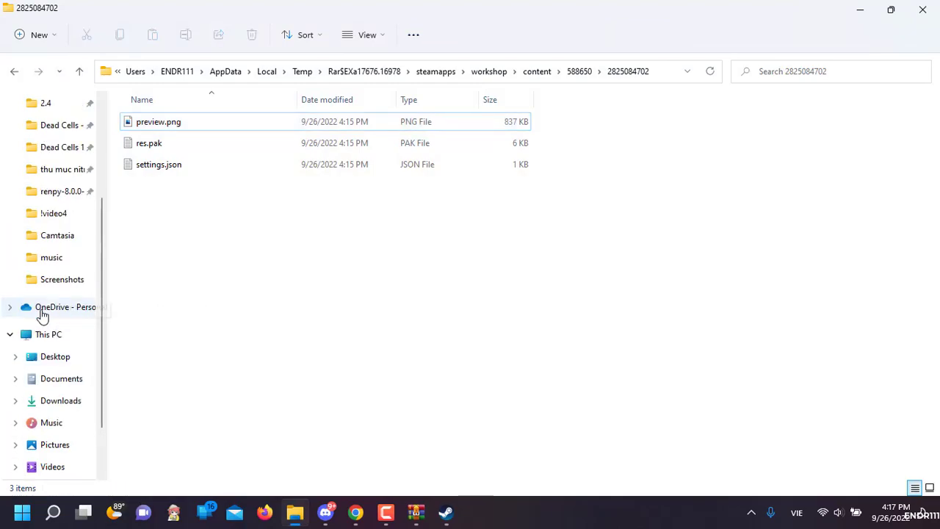
drag(87, 144, 92, 193)
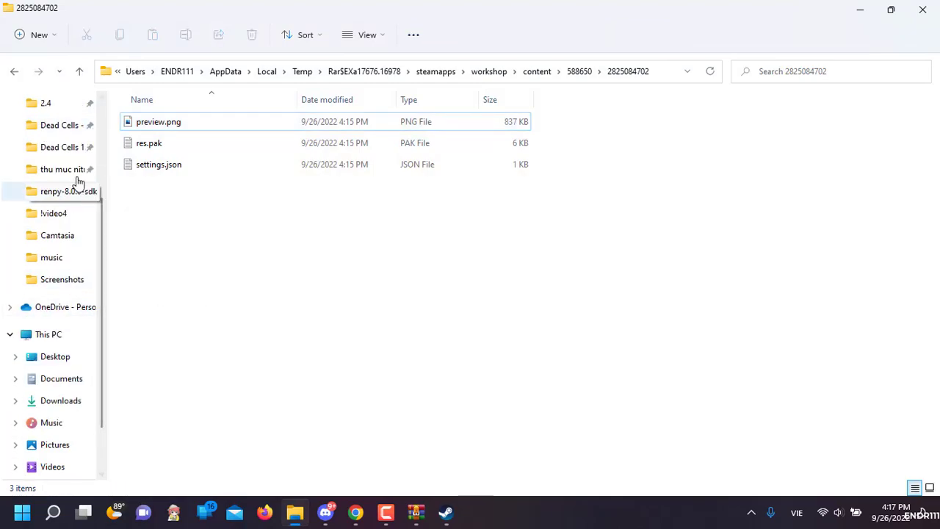
scroll(89, 193, up, 2)
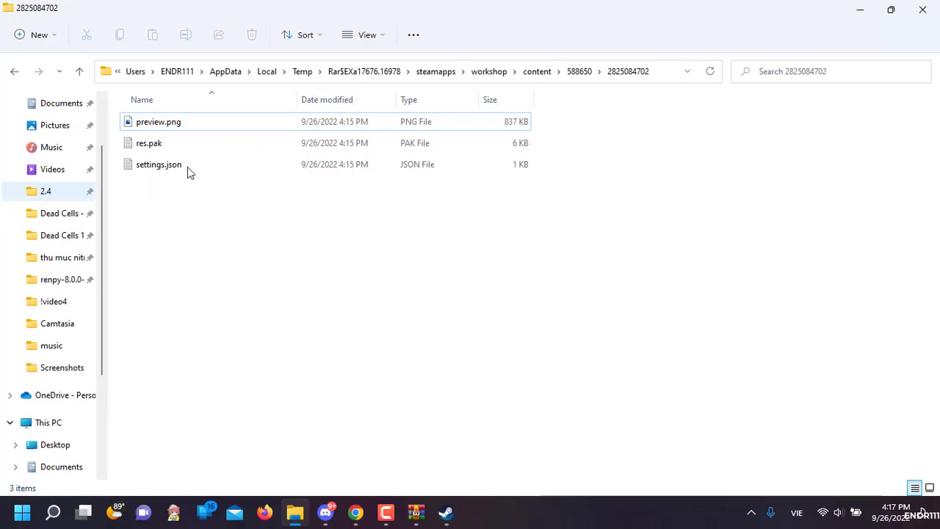
click(203, 145)
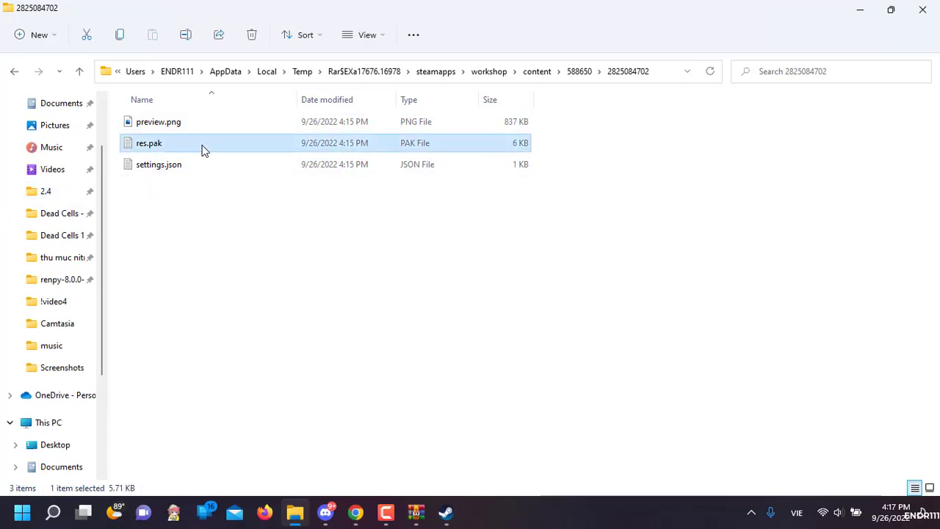
right_click(203, 147)
click(174, 230)
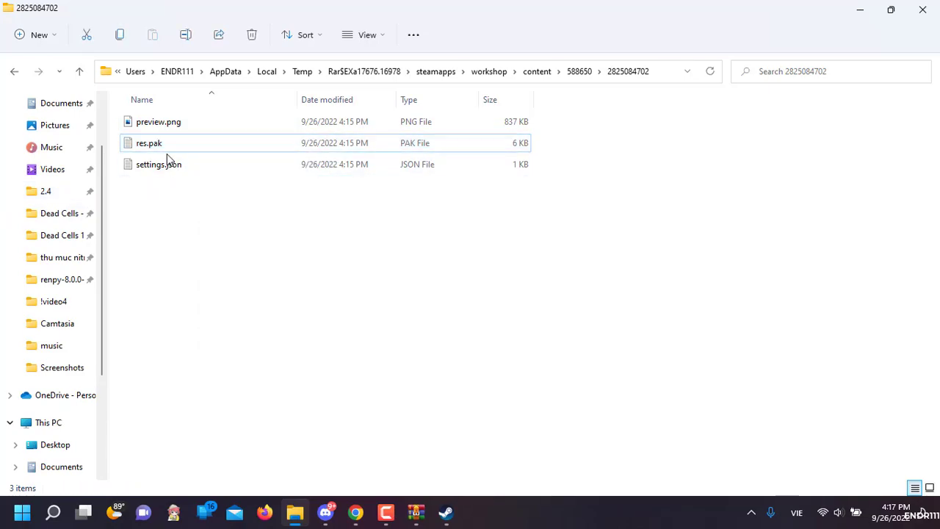
click(165, 145)
right_click(164, 145)
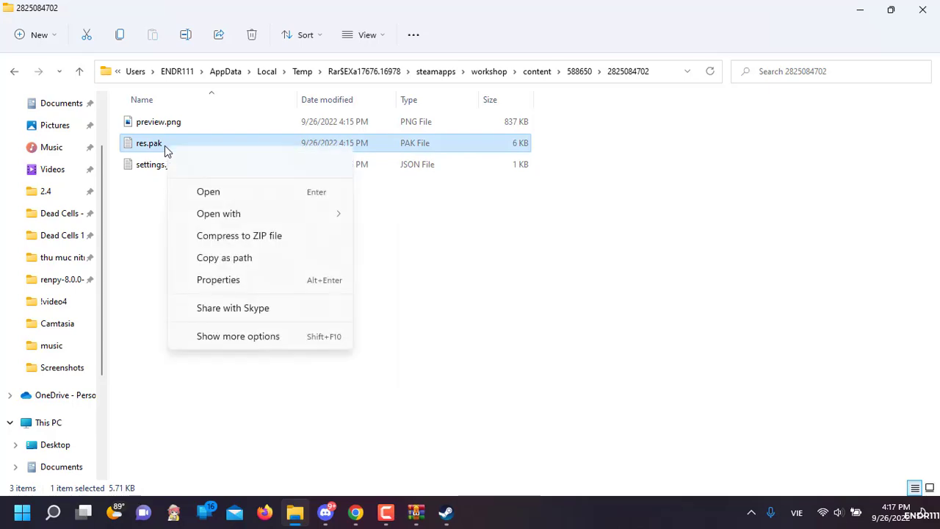
click(239, 162)
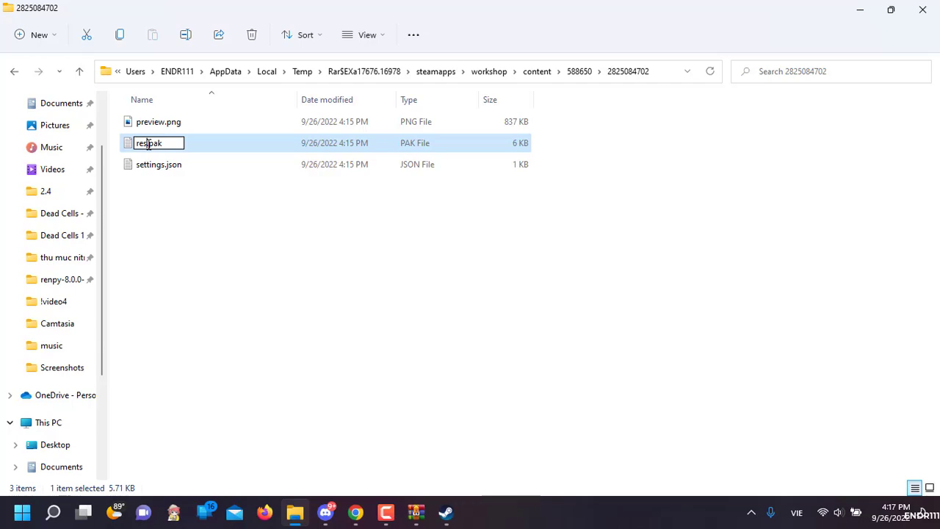
text(res1)
key(Return)
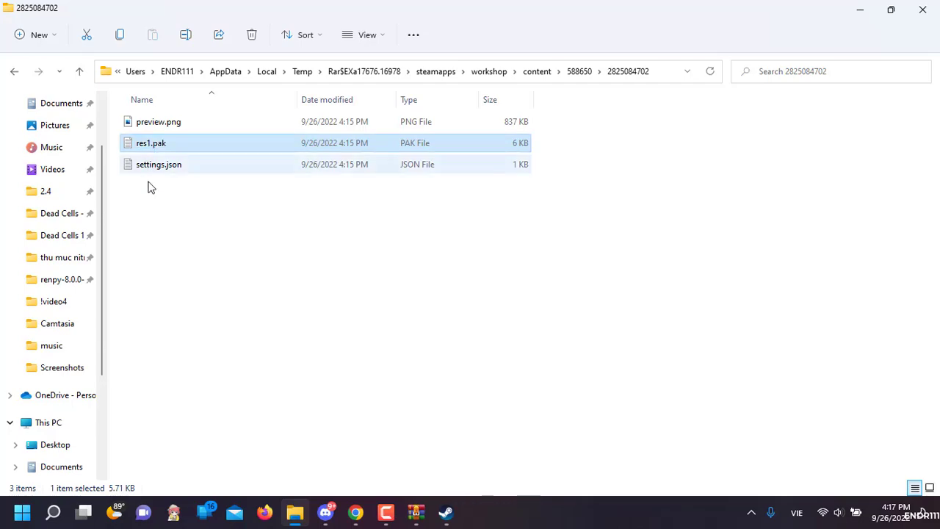
click(149, 196)
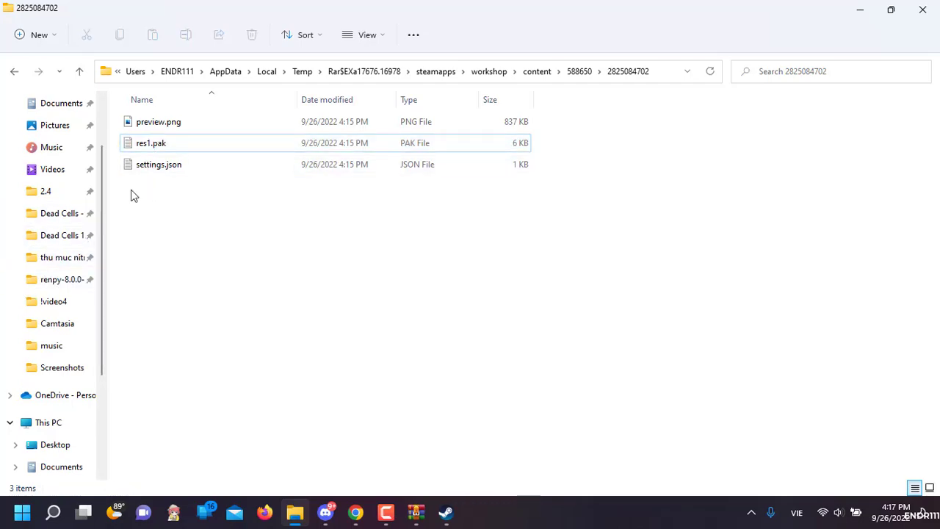
click(159, 145)
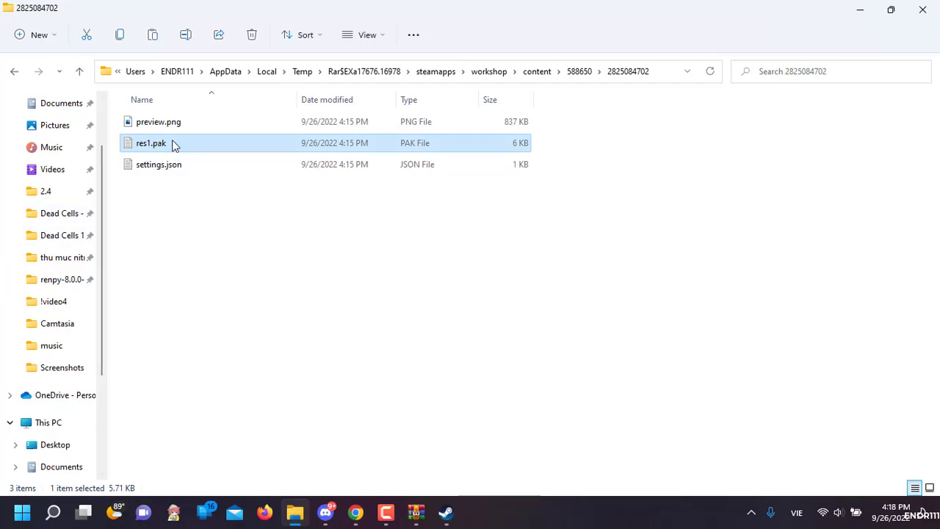
click(161, 222)
scroll(30, 294, down, 3)
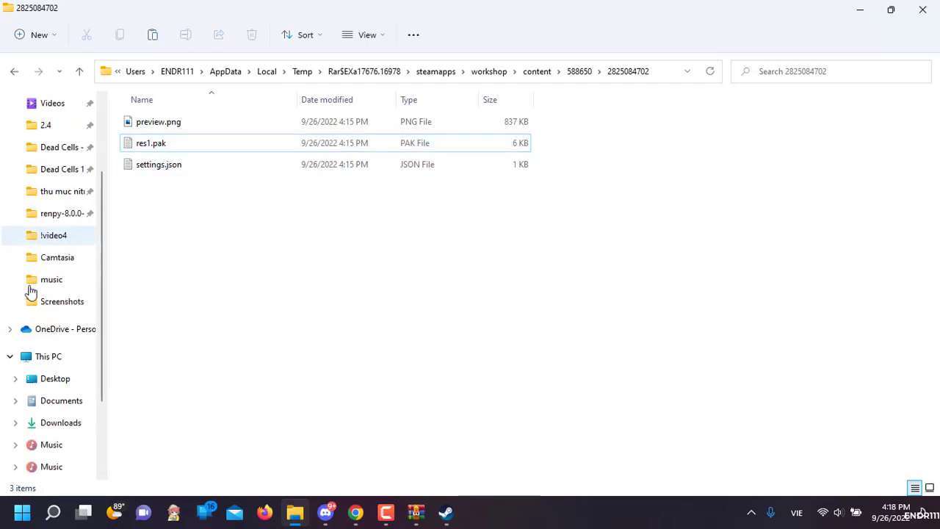
Step: Open the Dead.Cells.v30.4.Incl.ALL.DLC folder in Downloads
click(80, 424)
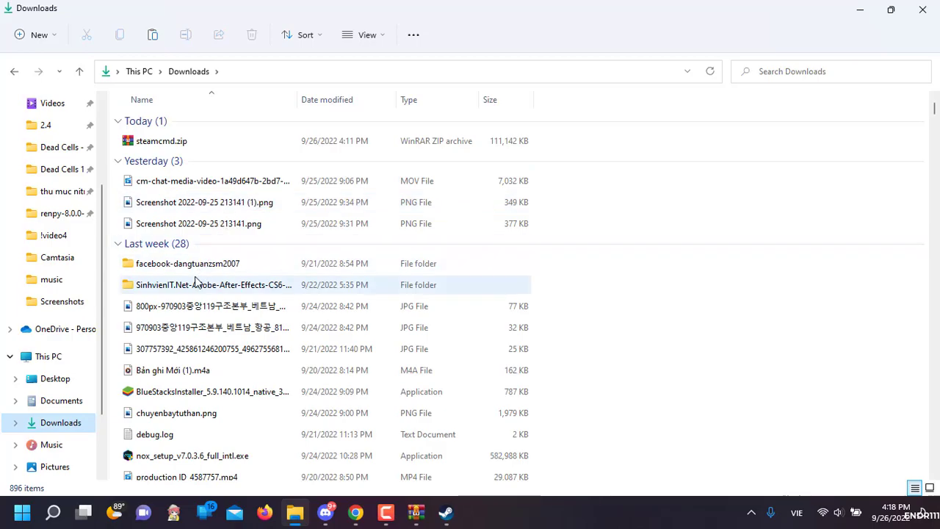
scroll(220, 250, down, 7)
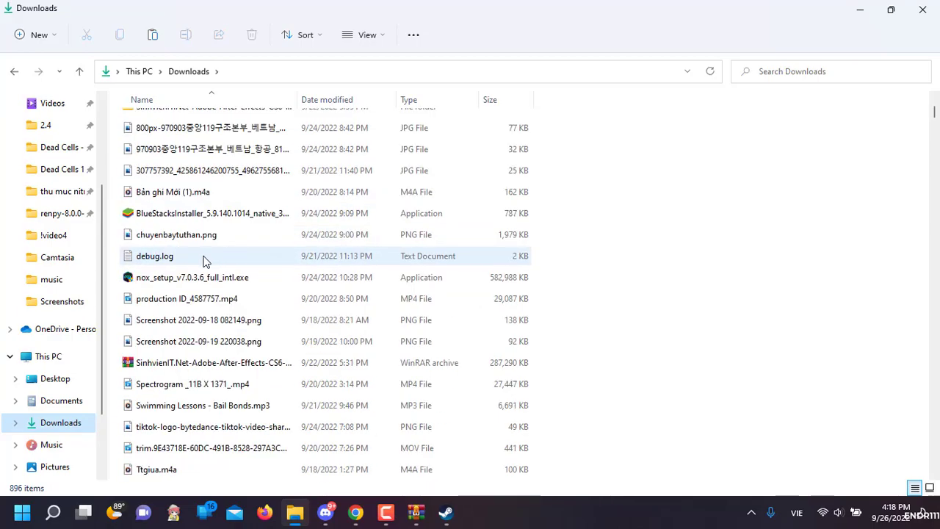
scroll(182, 286, down, 10)
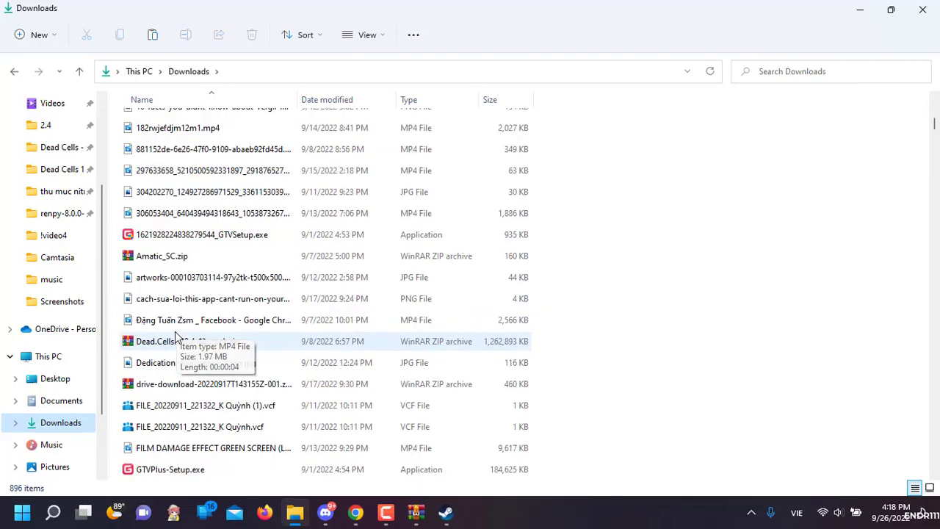
scroll(180, 338, down, 13)
scroll(190, 301, up, 5)
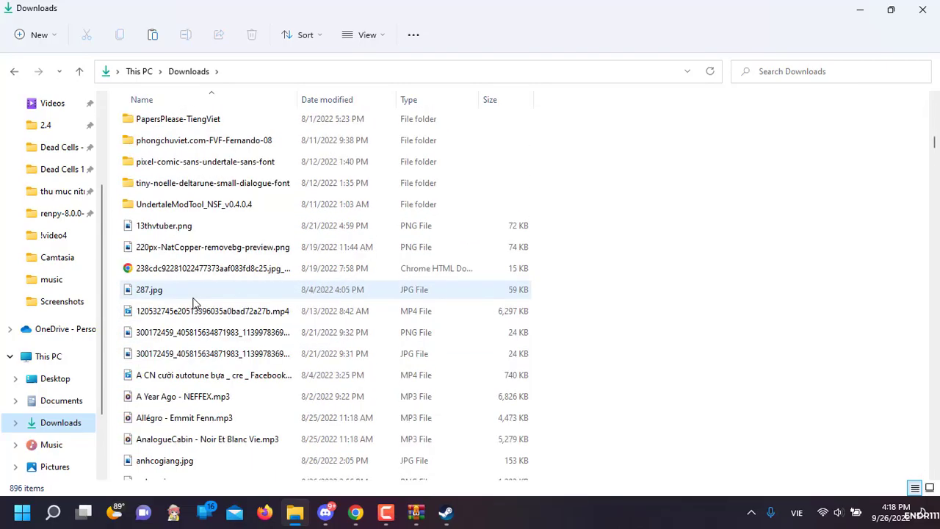
scroll(191, 304, down, 5)
scroll(191, 305, up, 5)
click(212, 143)
double_click(213, 146)
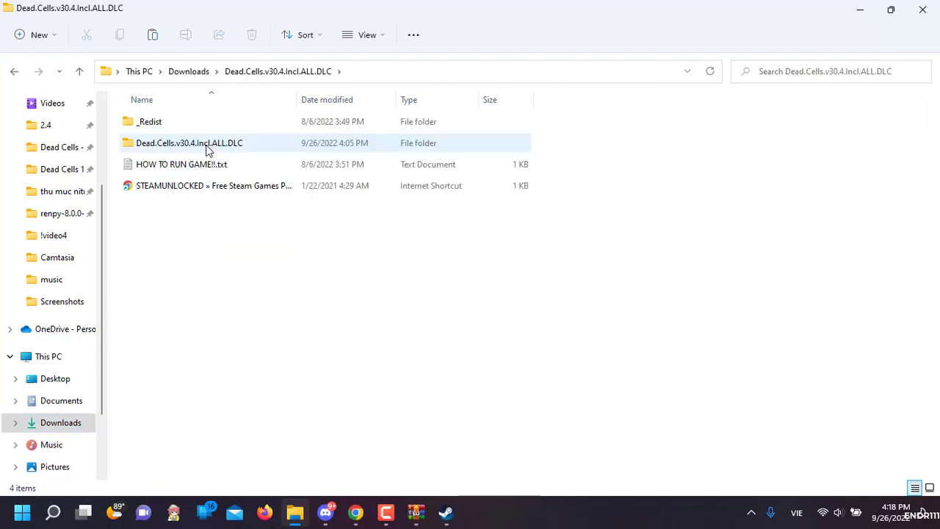
Step: Paste res1.pak into the inner game folder beside res.pak
double_click(207, 147)
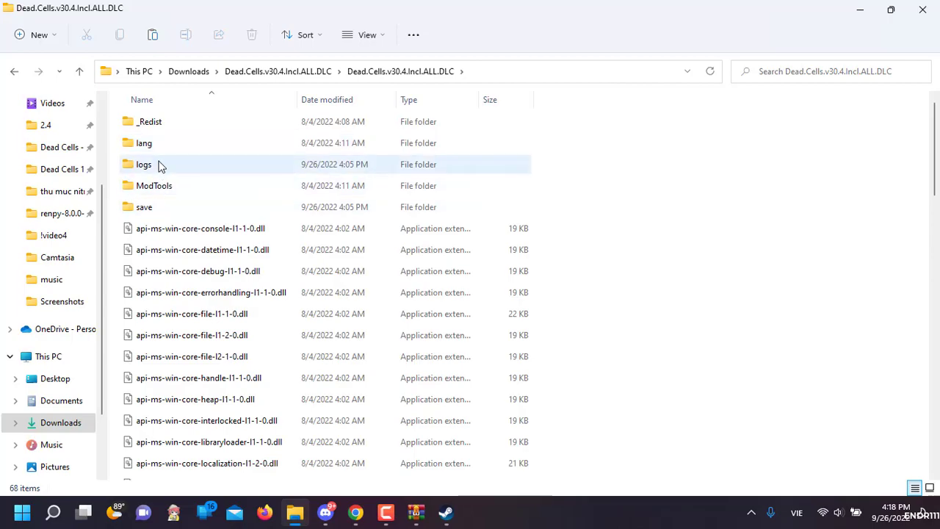
scroll(195, 265, down, 15)
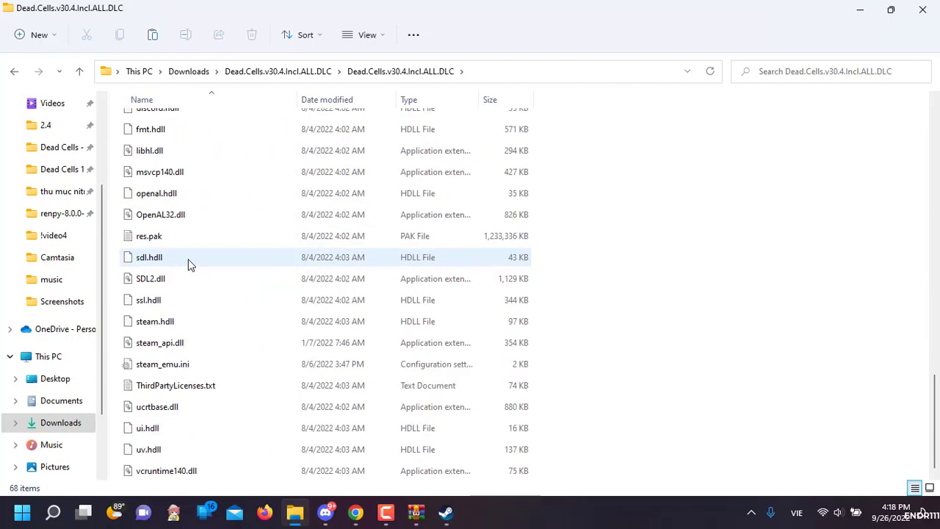
key(ctrl+v)
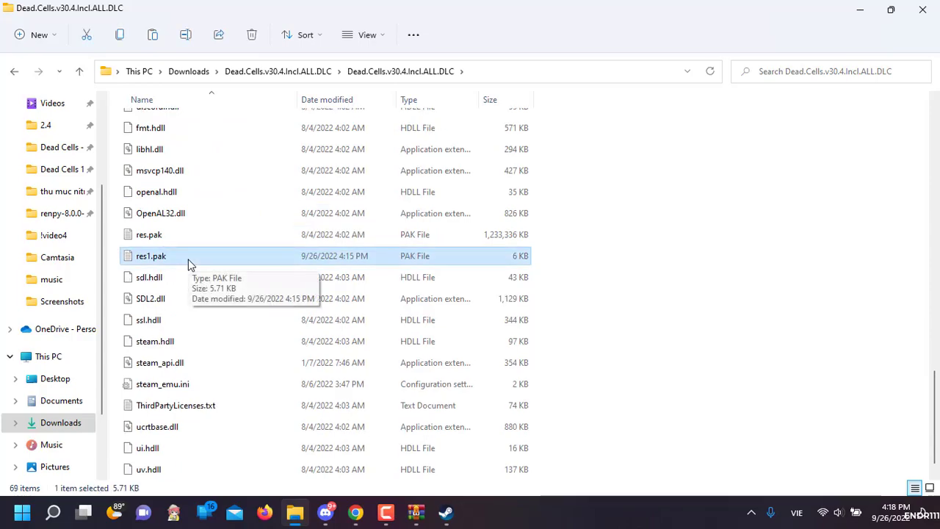
scroll(191, 272, up, 5)
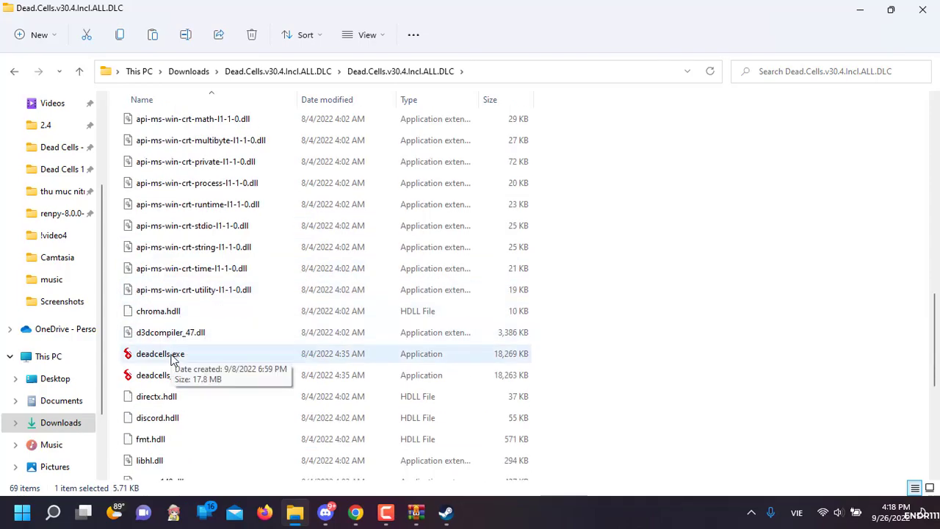
Step: Close the SteamCMD console, the WinRAR archive and Chrome, then select deadcells.exe
click(445, 512)
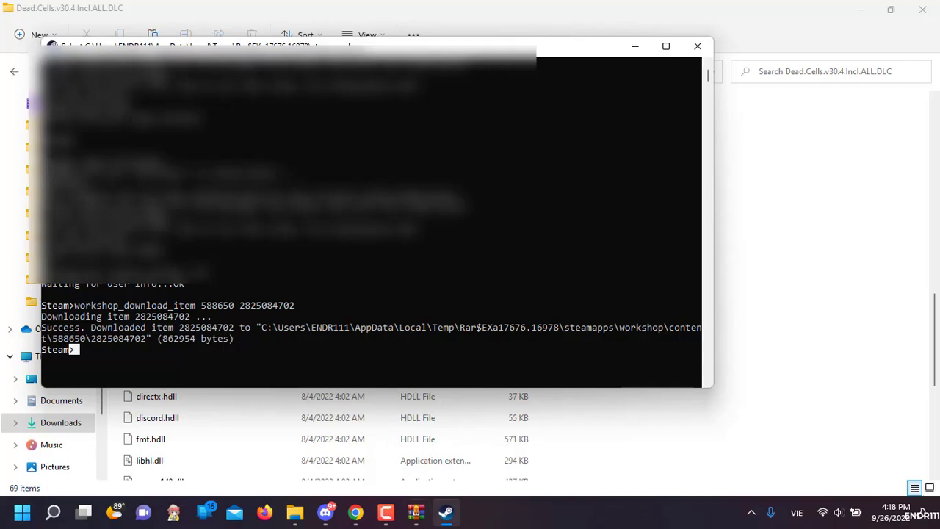
click(697, 45)
click(734, 97)
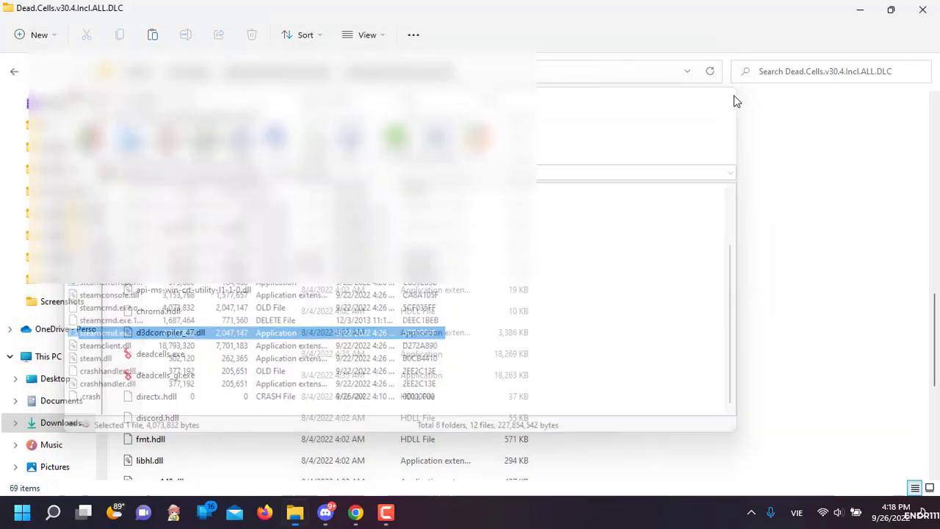
click(355, 511)
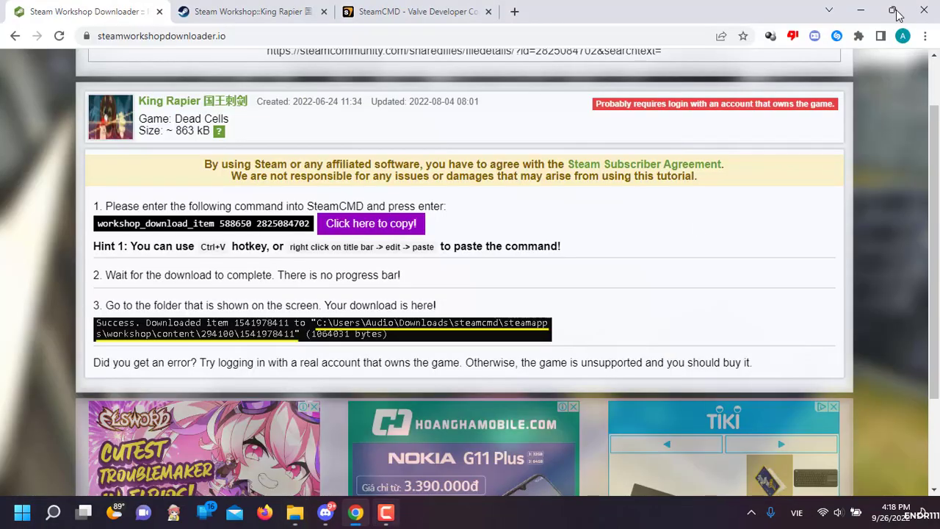
key(alt+Tab)
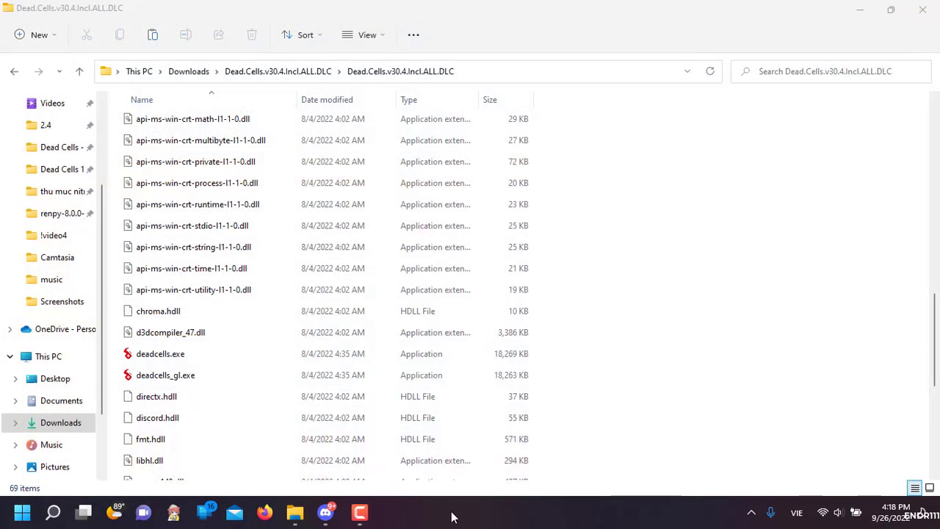
click(233, 360)
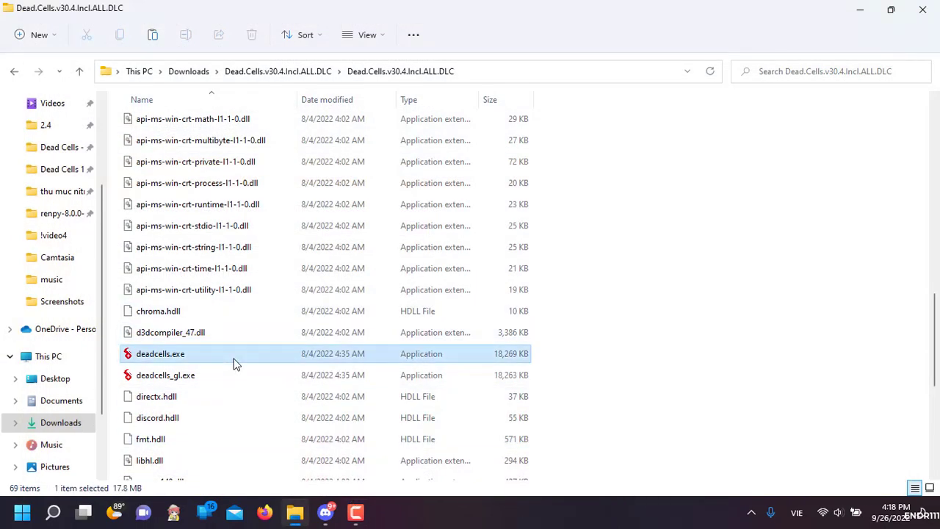
Step: Launch Dead Cells from deadcells.exe and get through loading to the main menu
double_click(234, 359)
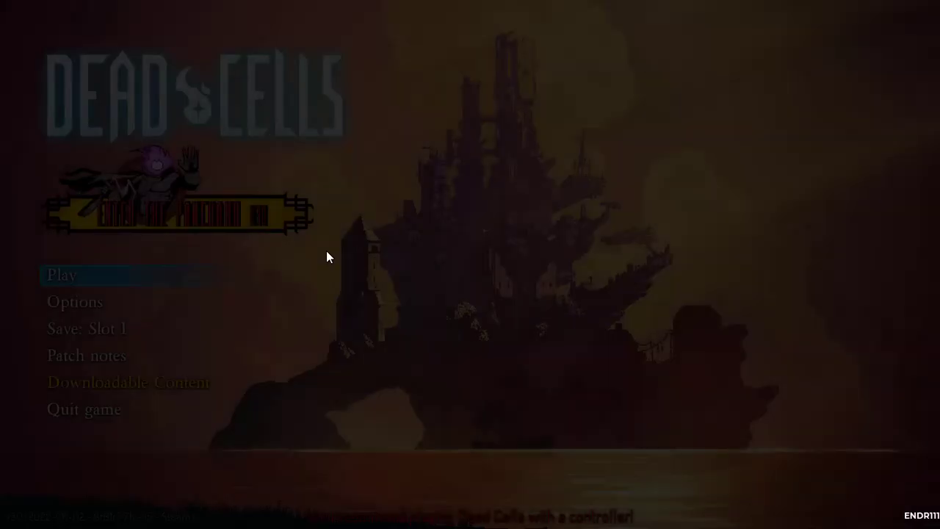
key(Return)
key(space)
key(Down)
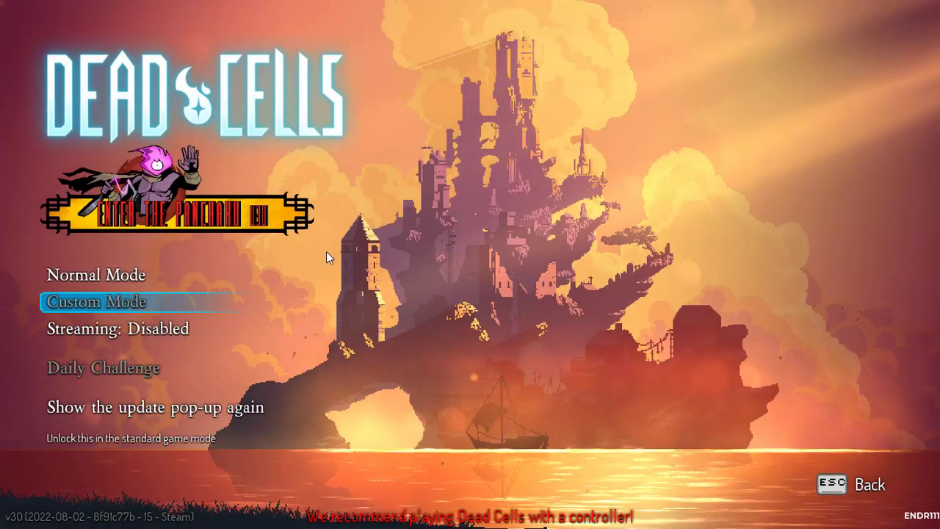
key(Escape)
Step: Unmute the game sound and set music volume to 2.5%
click(155, 312)
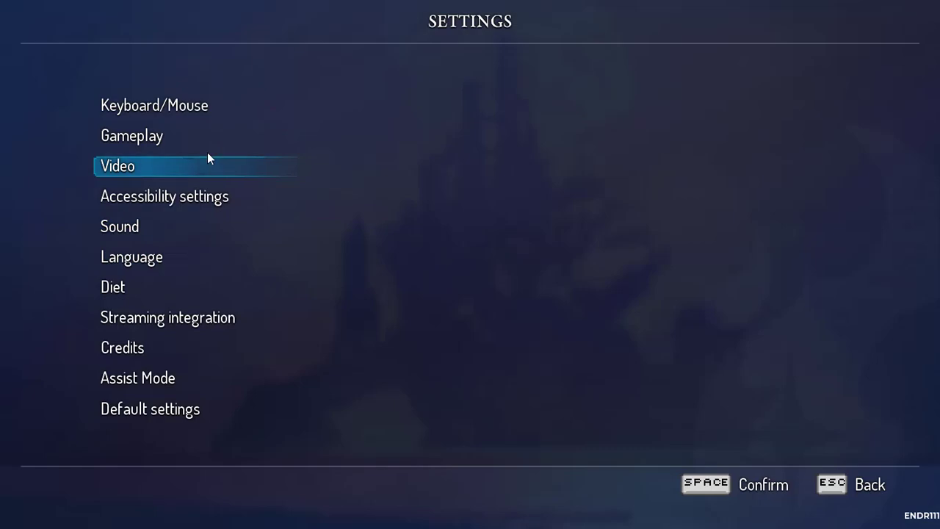
click(249, 228)
click(133, 106)
click(109, 220)
key(Escape)
key(Escape)
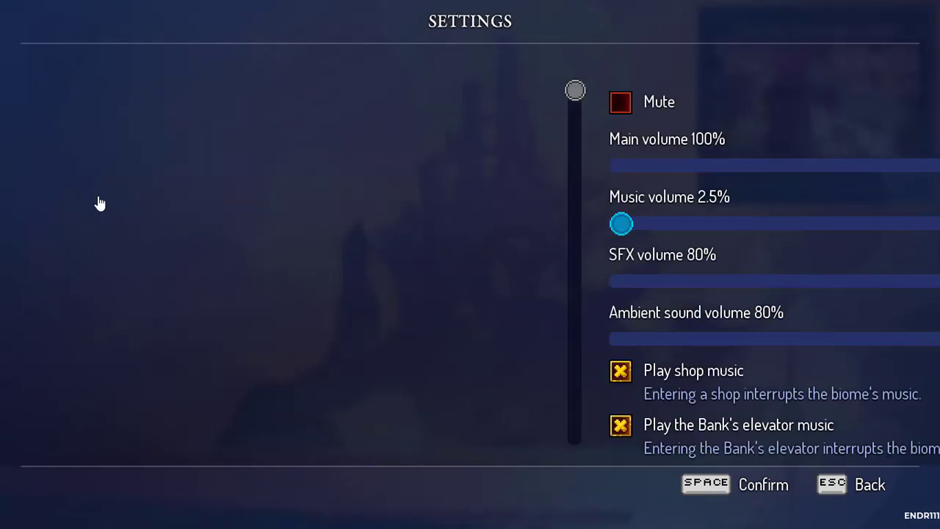
key(space)
key(space)
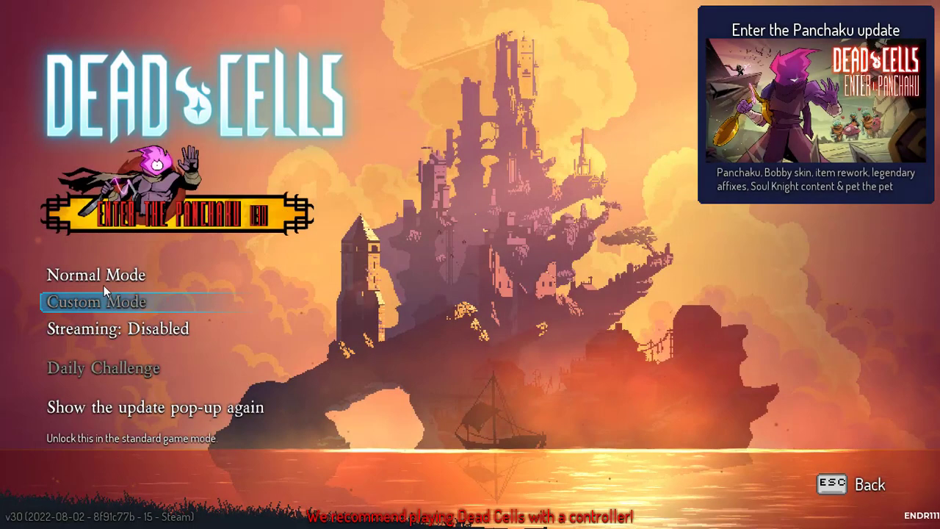
Step: Check the Slot 1 saved games list and bring up the play-mode menu
key(Escape)
key(Down)
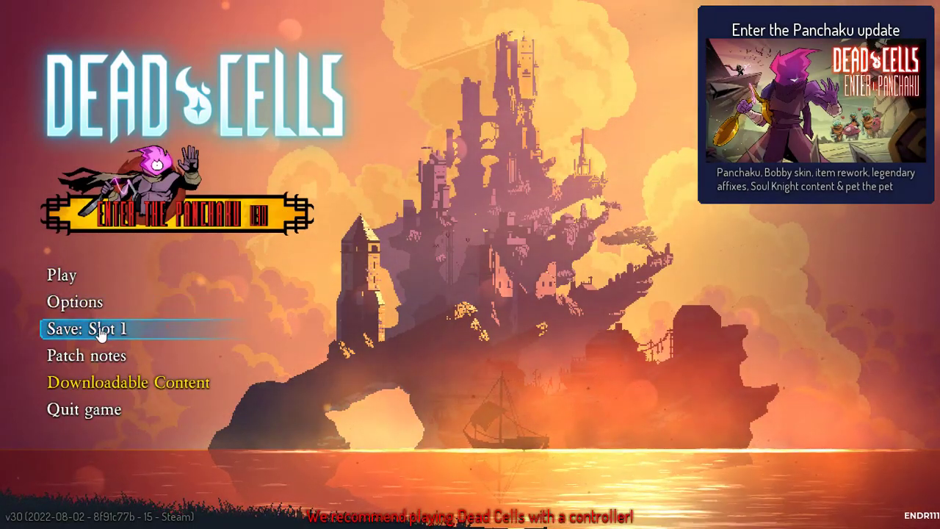
key(space)
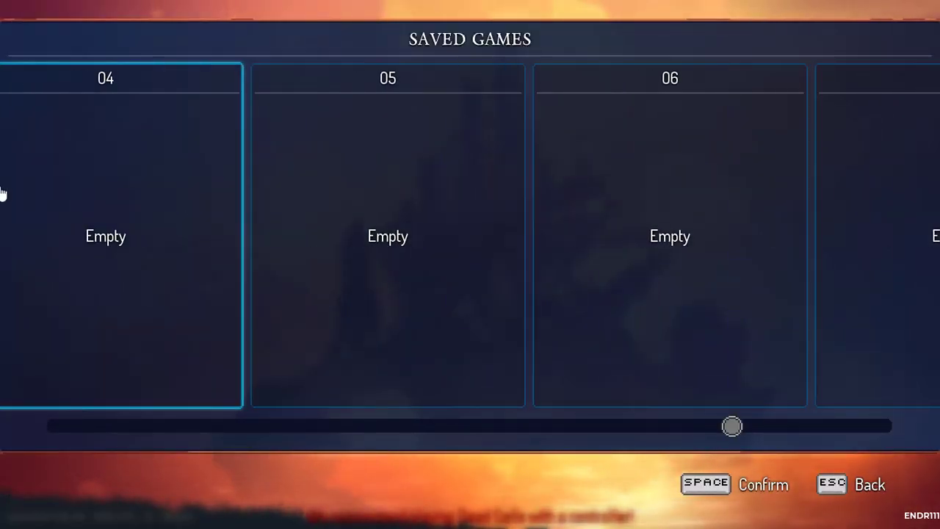
key(Escape)
click(110, 273)
key(space)
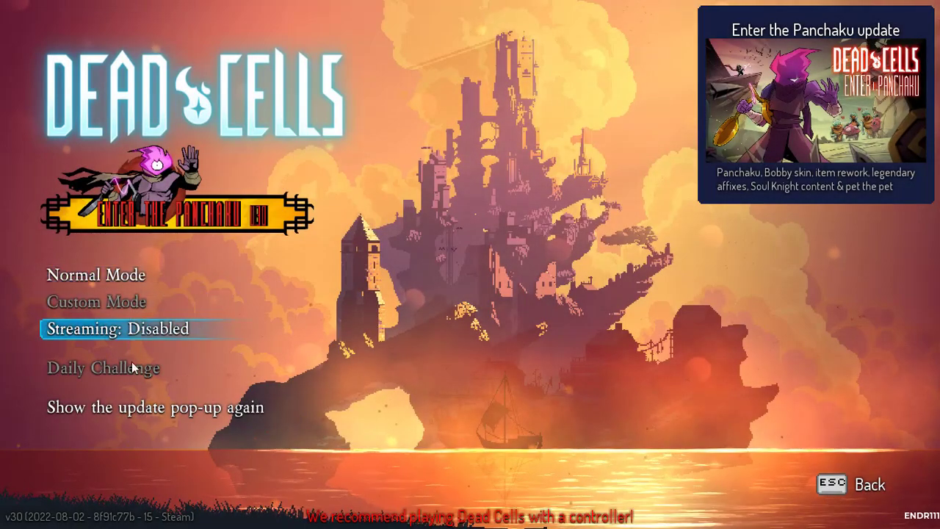
key(Escape)
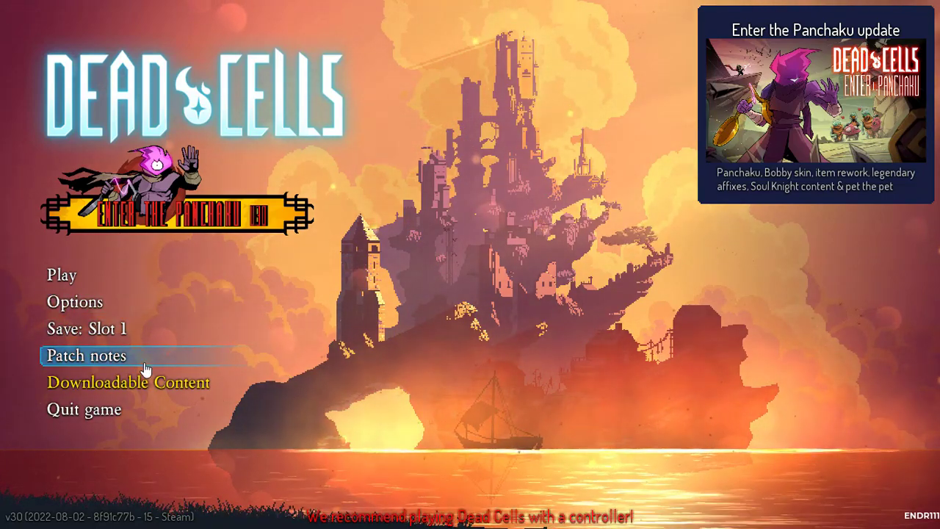
click(87, 328)
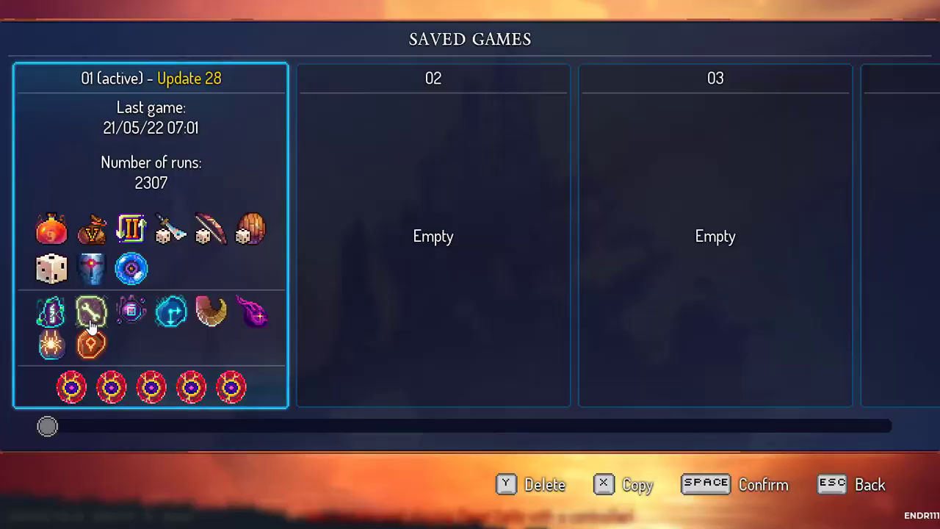
key(Escape)
Step: Set up Custom Mode with Queen's Rapier as the first starting weapon
click(99, 274)
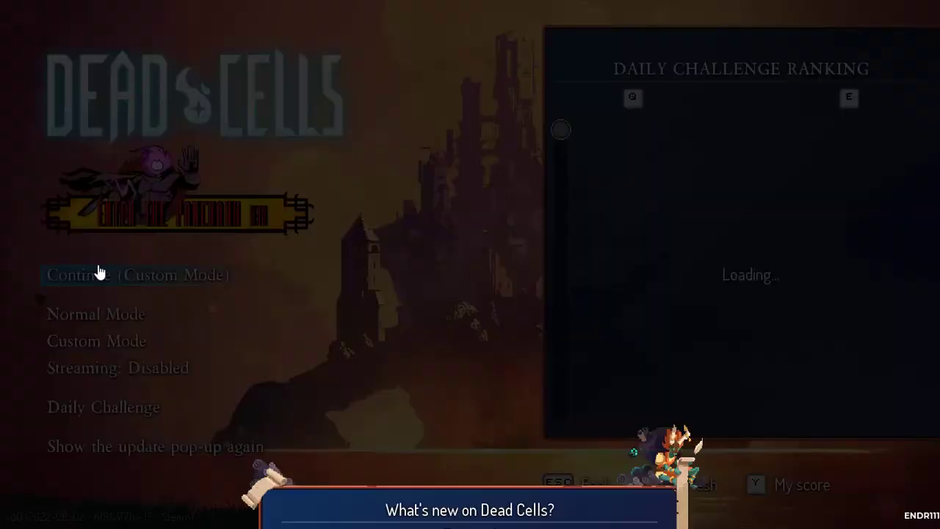
click(116, 342)
click(115, 342)
click(168, 220)
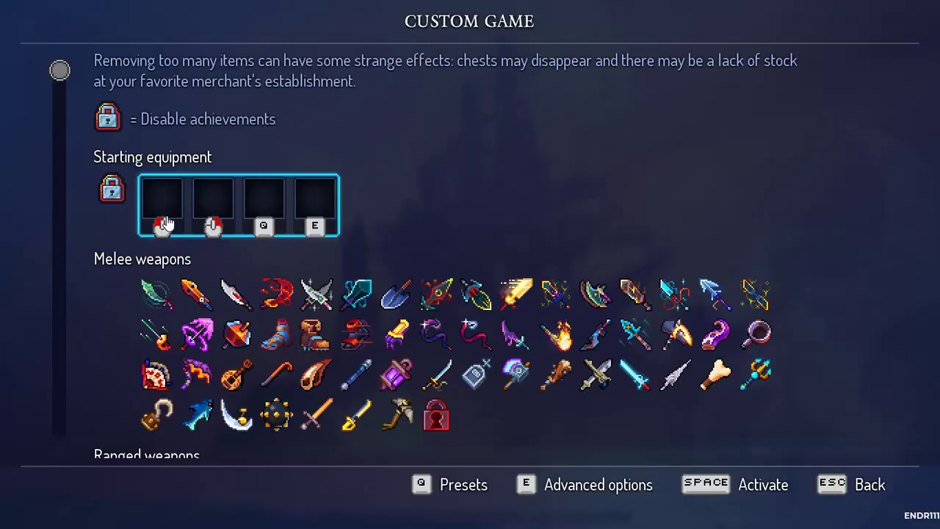
scroll(404, 275, down, 2)
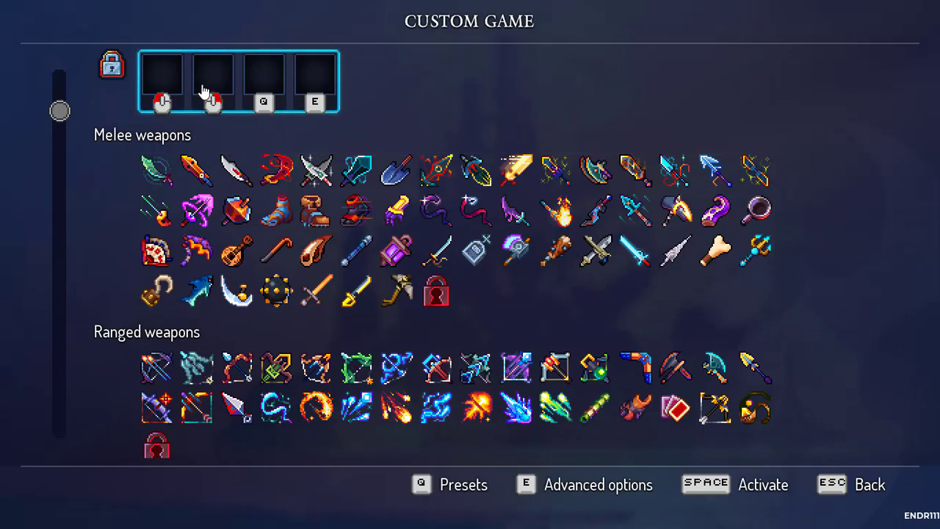
click(209, 93)
scroll(349, 308, down, 3)
scroll(349, 308, down, 3)
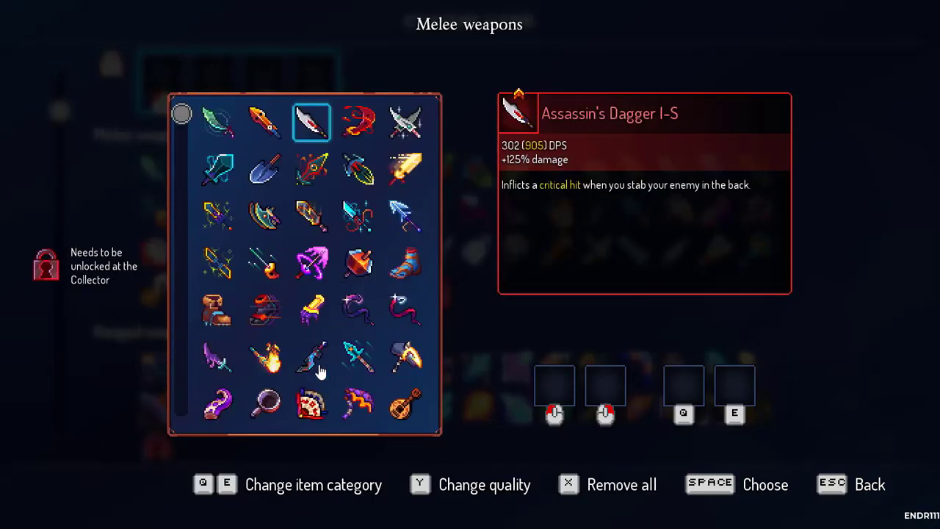
click(316, 367)
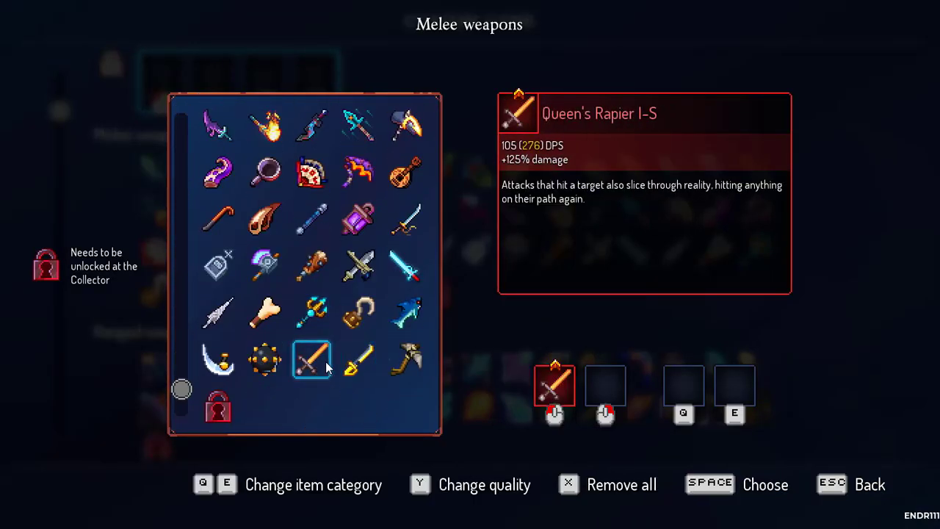
Step: Launch the custom game with no mods selected
key(Escape)
key(Escape)
click(218, 327)
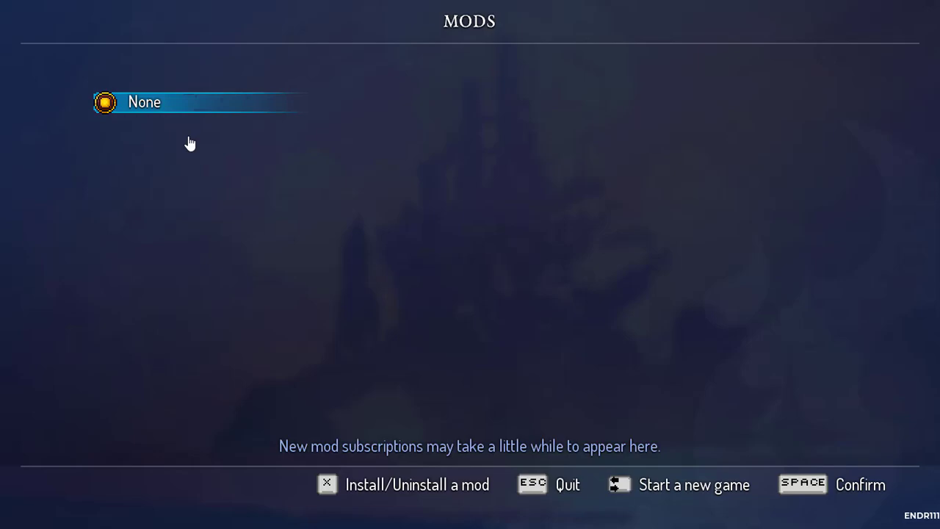
key(space)
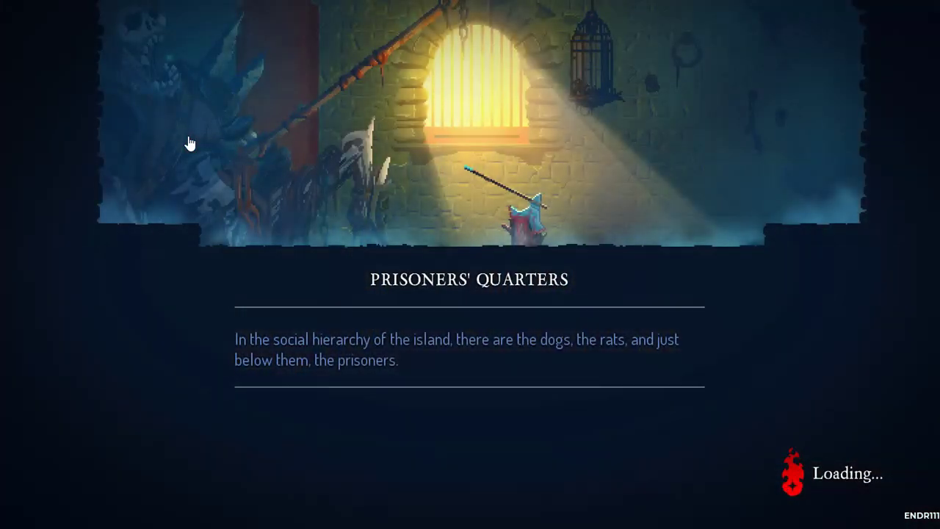